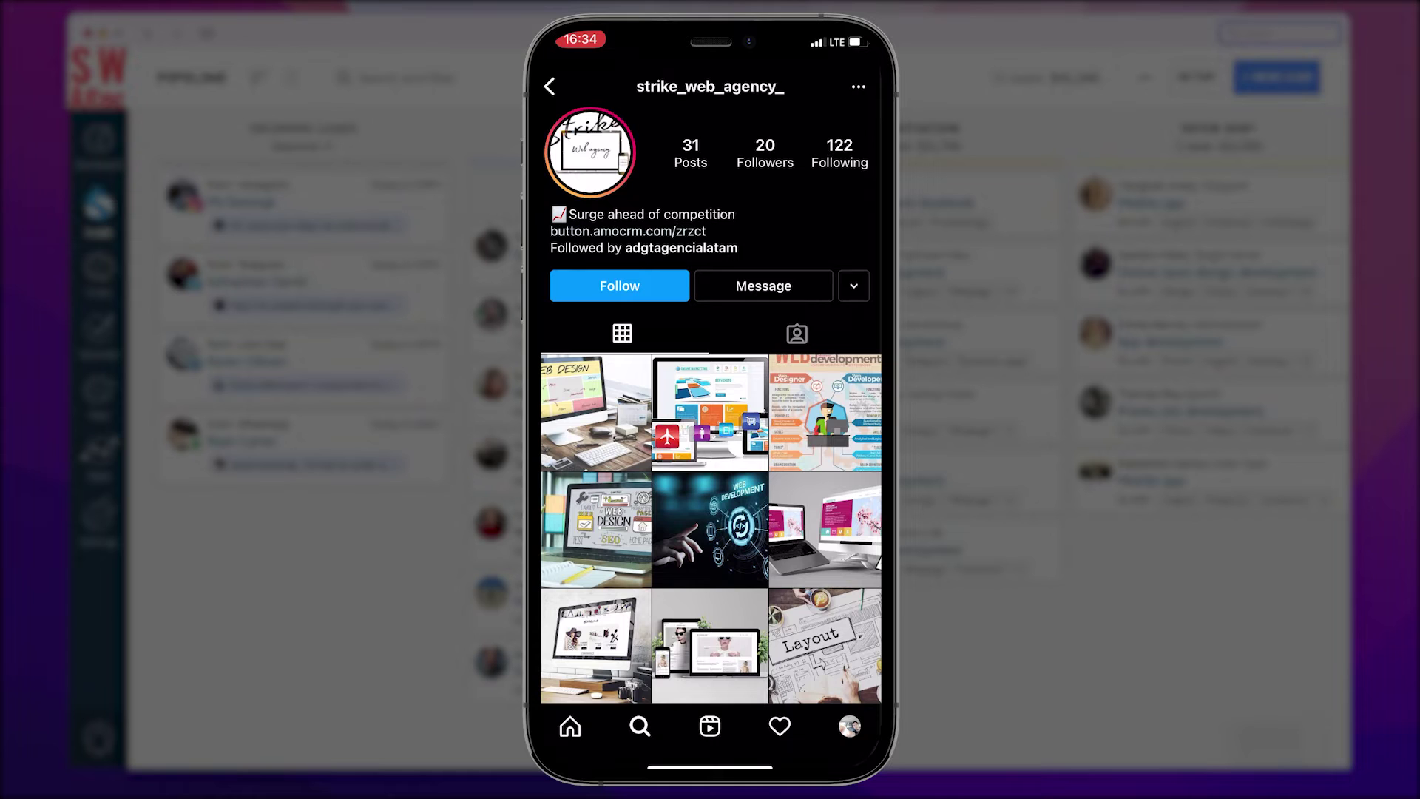
# View the story with the hiring message, then add a new pipeline named 'Hiring'.
pyautogui.click(589, 153)
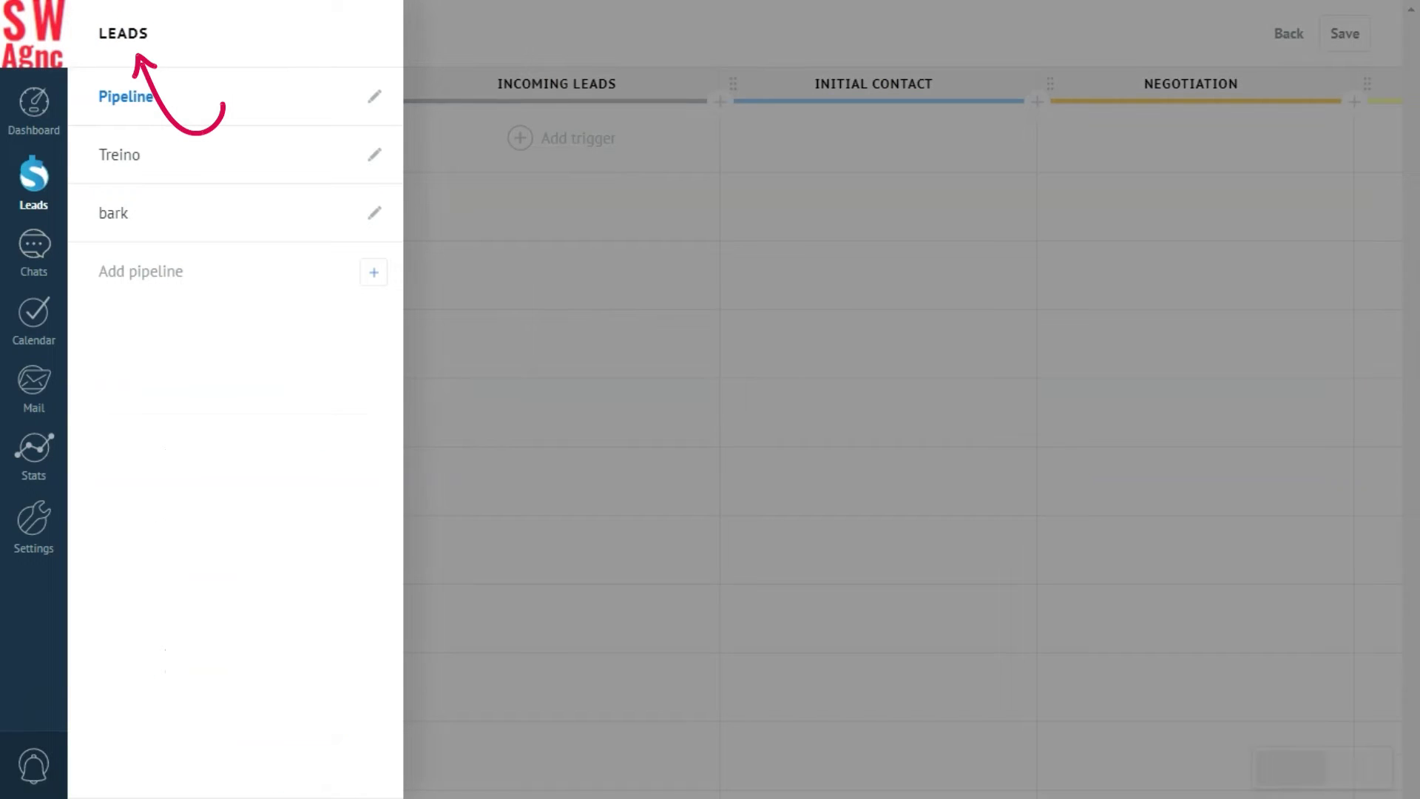
pyautogui.click(140, 272)
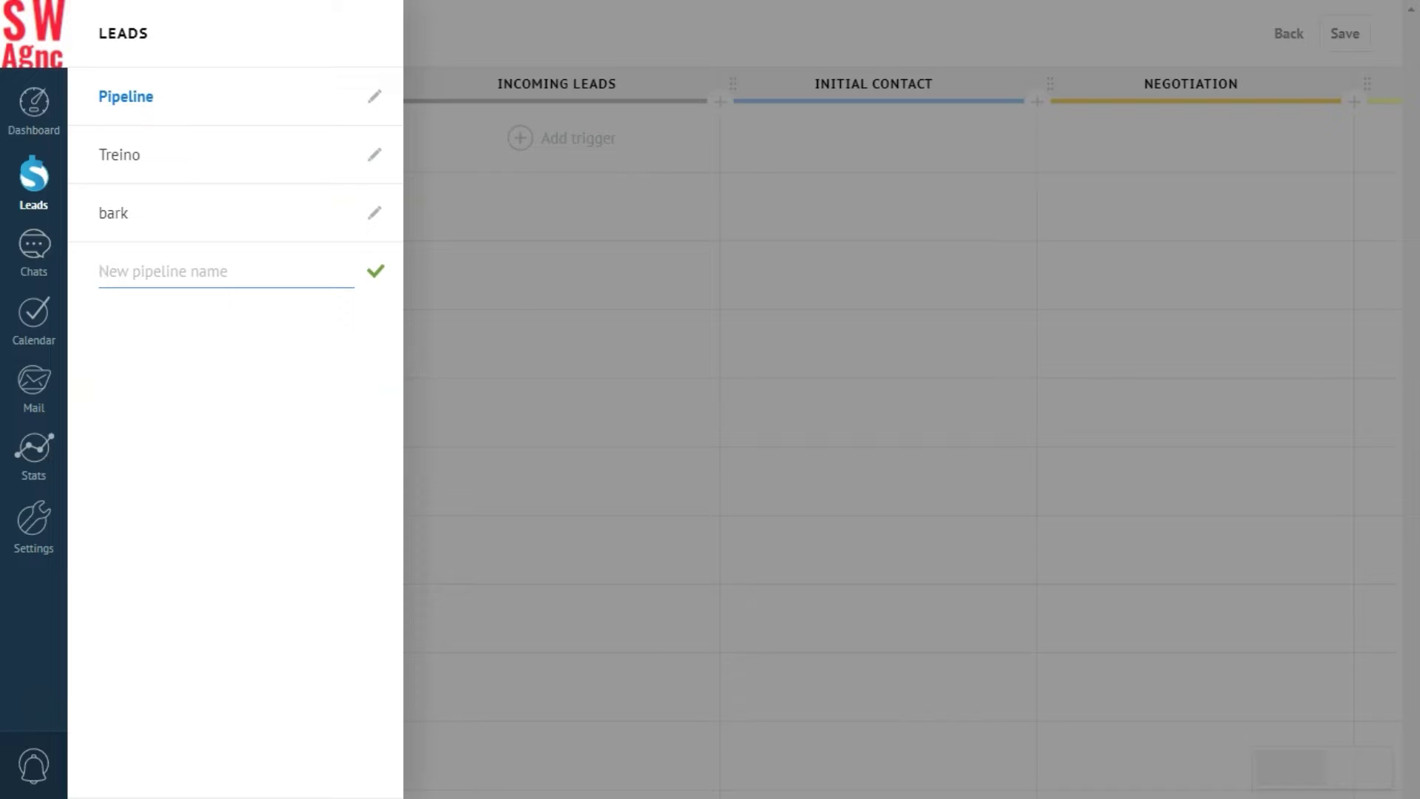
pyautogui.write('Hiring')
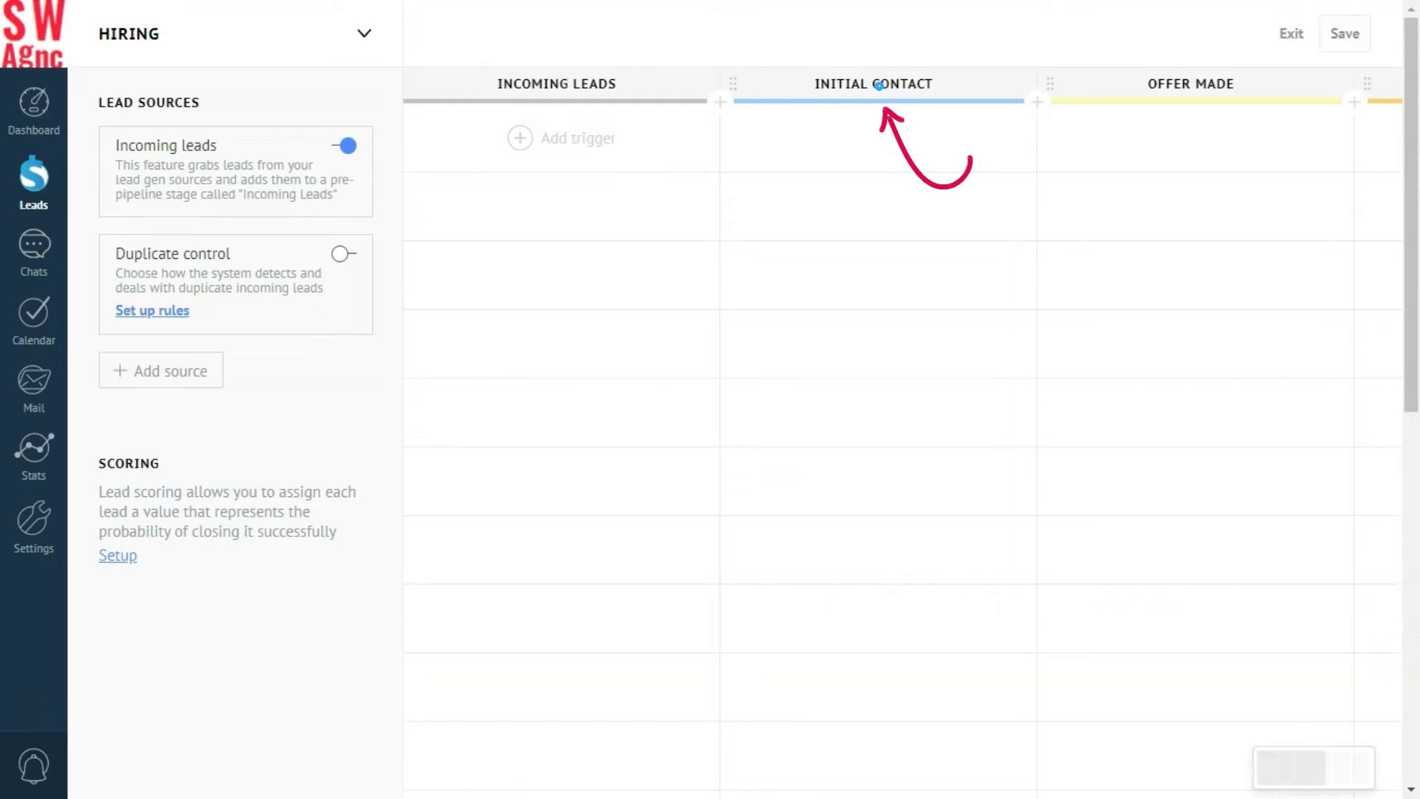
# Rename the Initial Contact stage to REVIEWED.
pyautogui.click(873, 83)
pyautogui.write('REVIEWED')
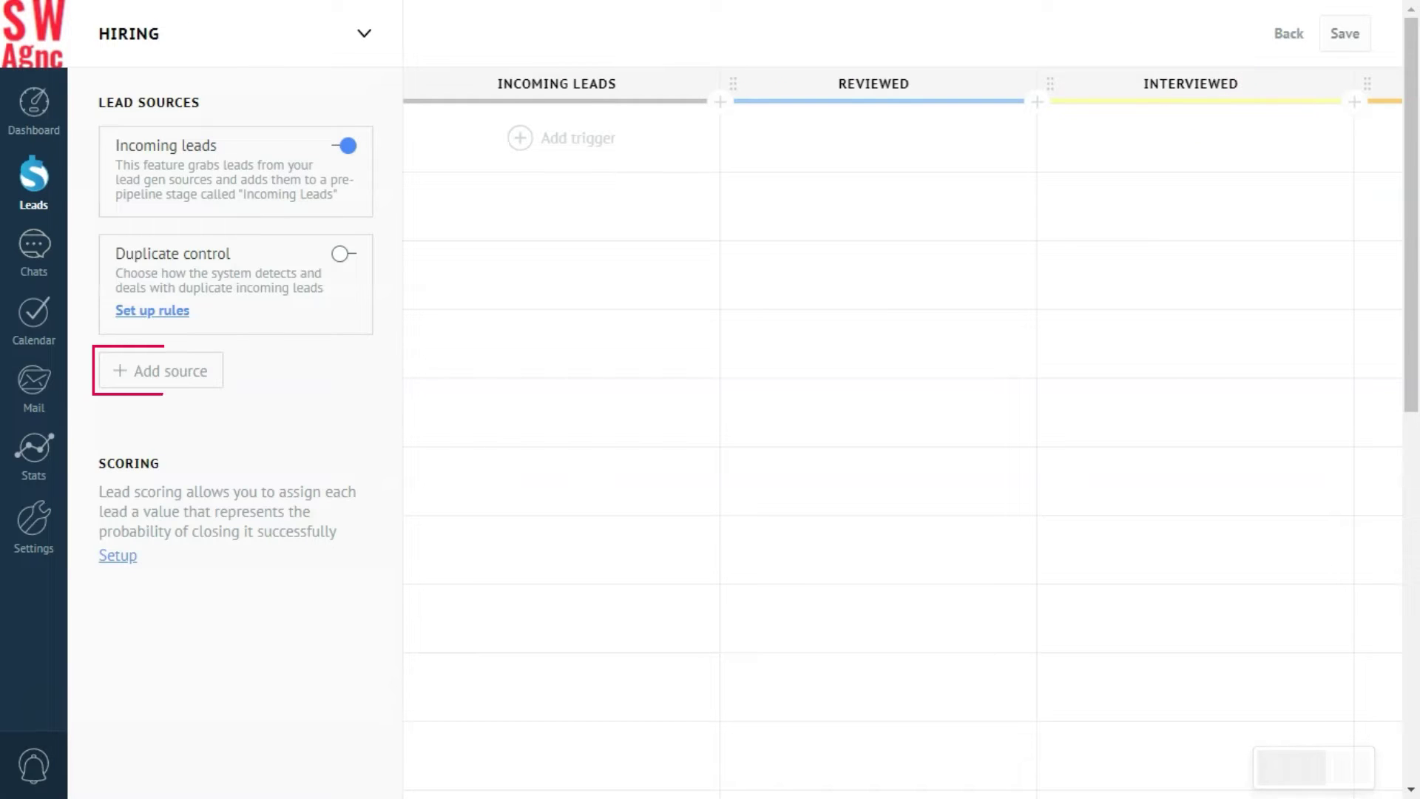
# Add Email as a lead source and connect a new mailbox using the company email address.
pyautogui.click(165, 368)
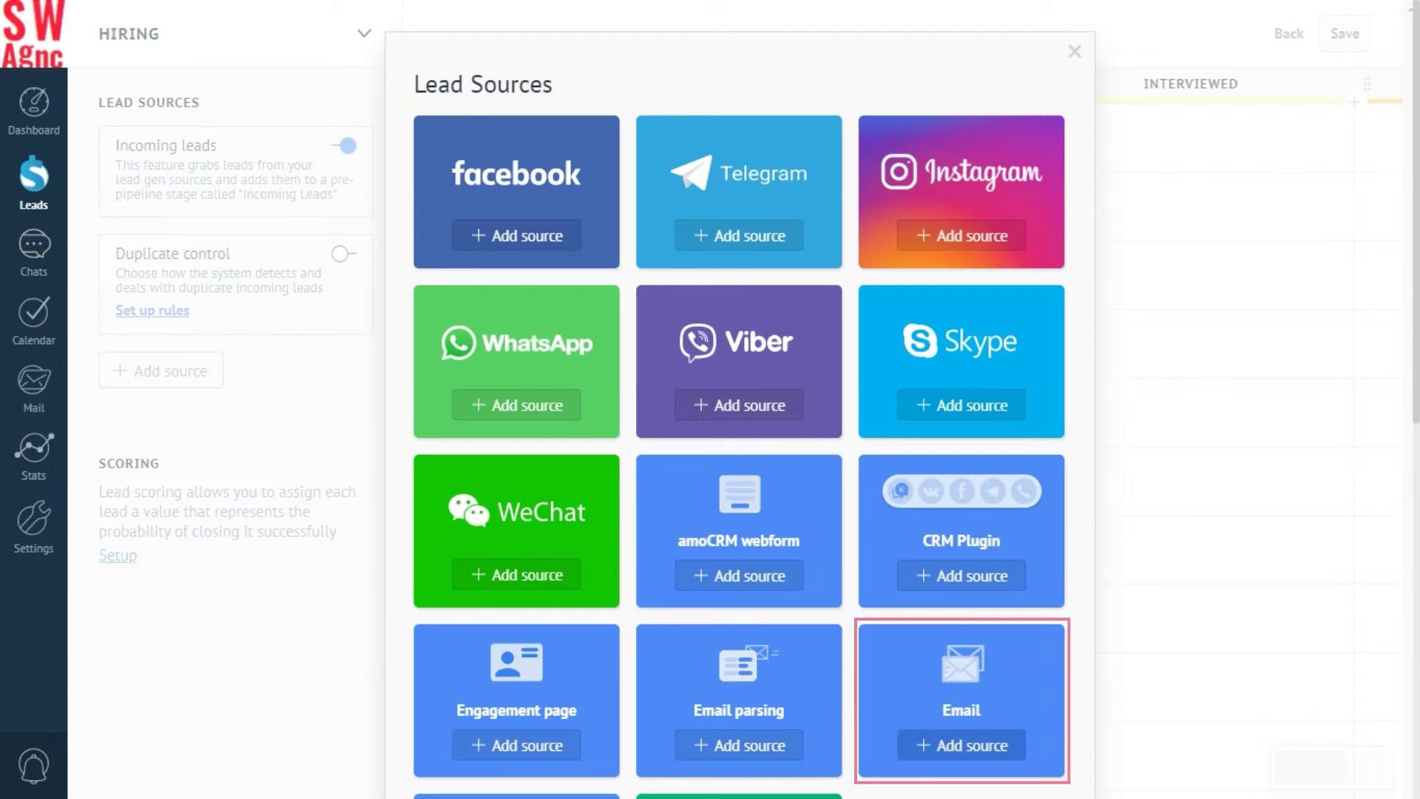
pyautogui.click(962, 745)
pyautogui.click(663, 406)
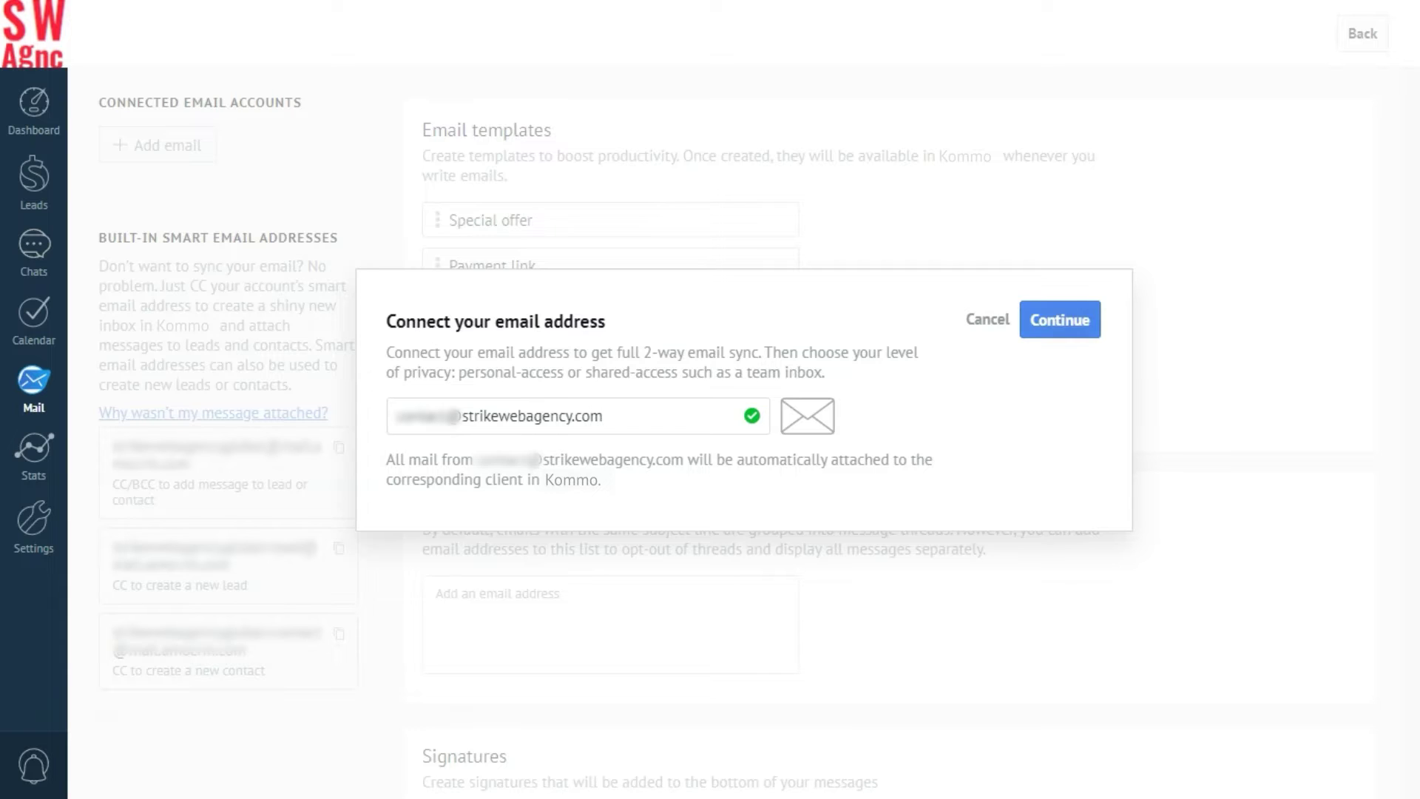
pyautogui.click(1061, 321)
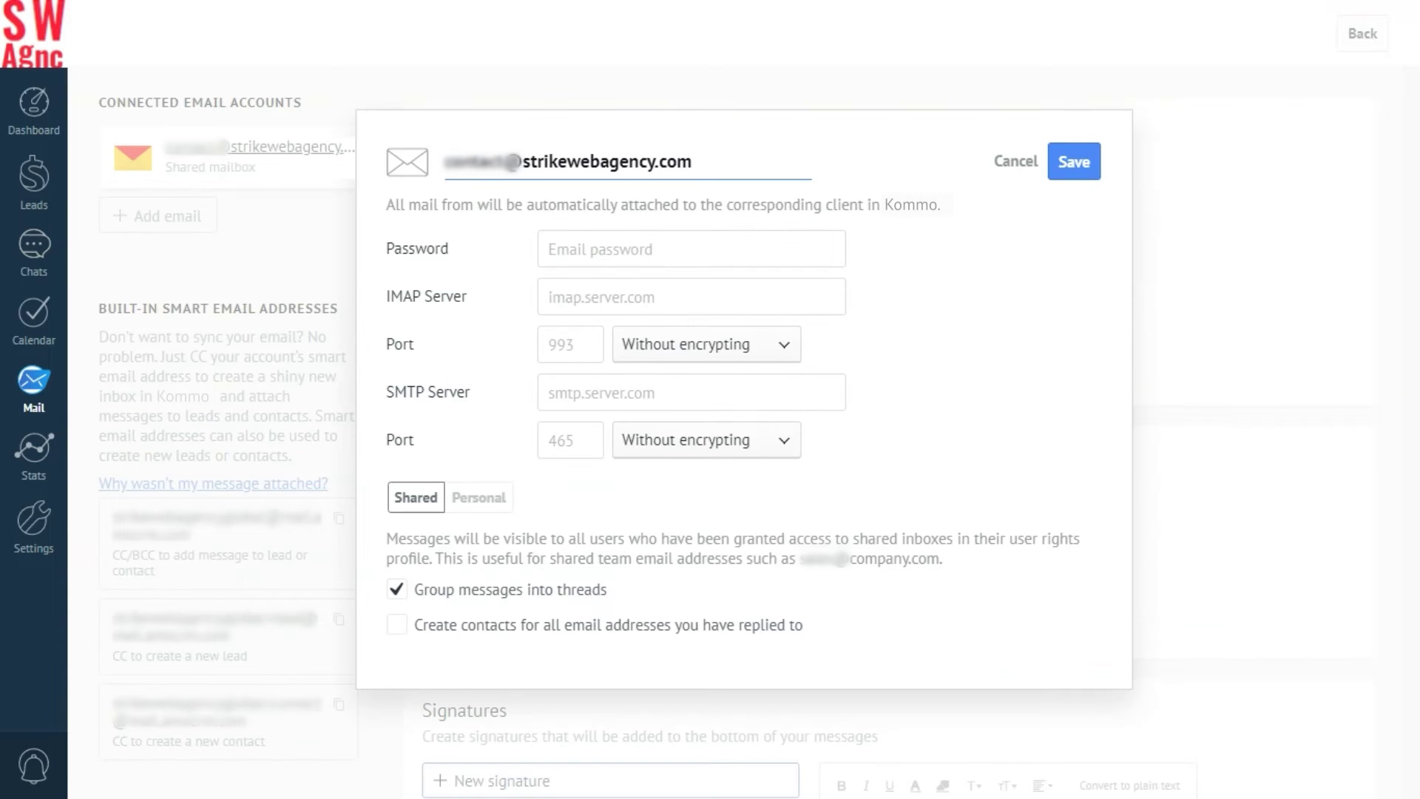
# Enter the mailbox password and IMAP server strikewebagency.com on port 993 with SSL.
pyautogui.click(558, 249)
pyautogui.write('•••••••••')
pyautogui.click(558, 298)
pyautogui.write('strikewebagency.com')
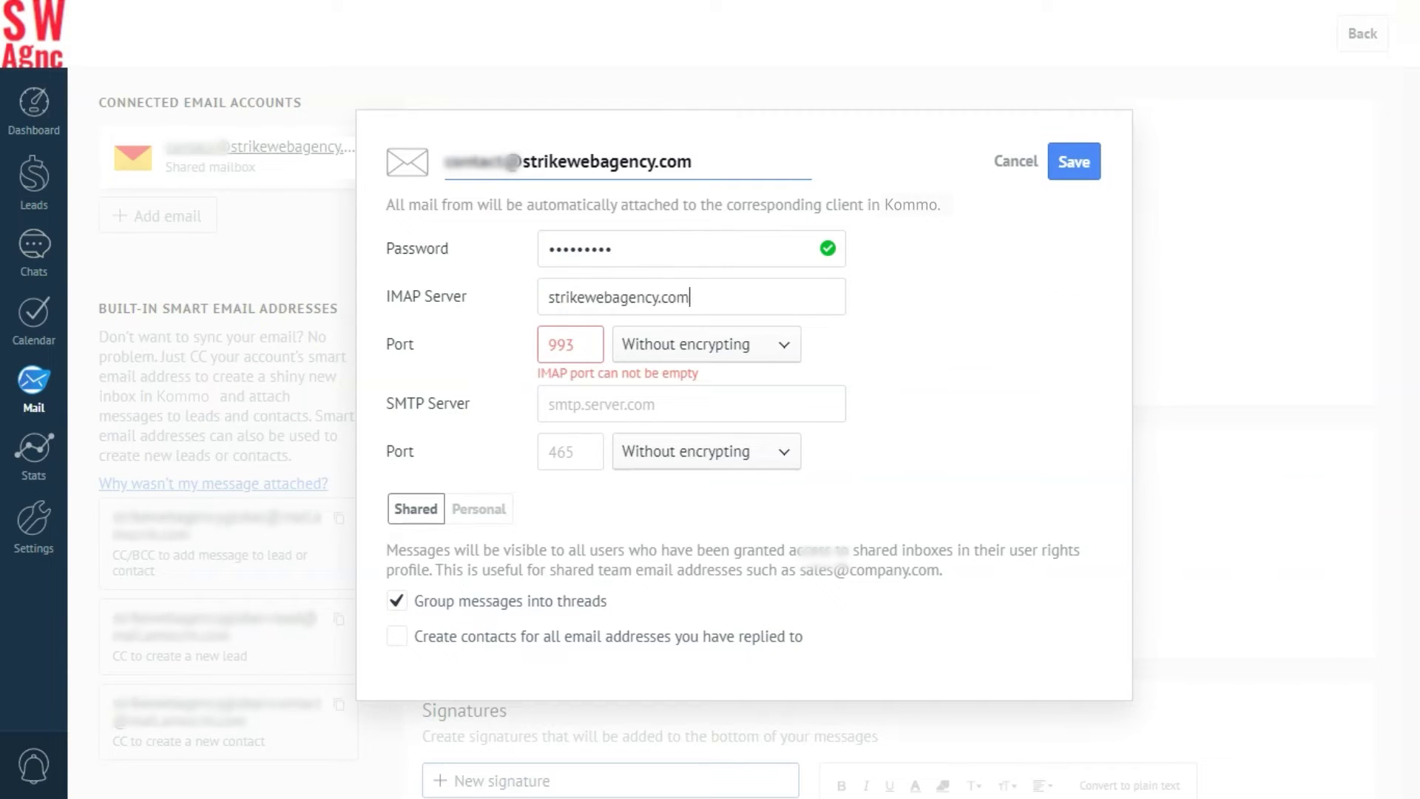
pyautogui.click(557, 344)
pyautogui.write('993')
pyautogui.click(631, 345)
pyautogui.click(630, 378)
# Set the SMTP server to strikewebagency.com on port 465 with SSL.
pyautogui.click(562, 392)
pyautogui.write('strik')
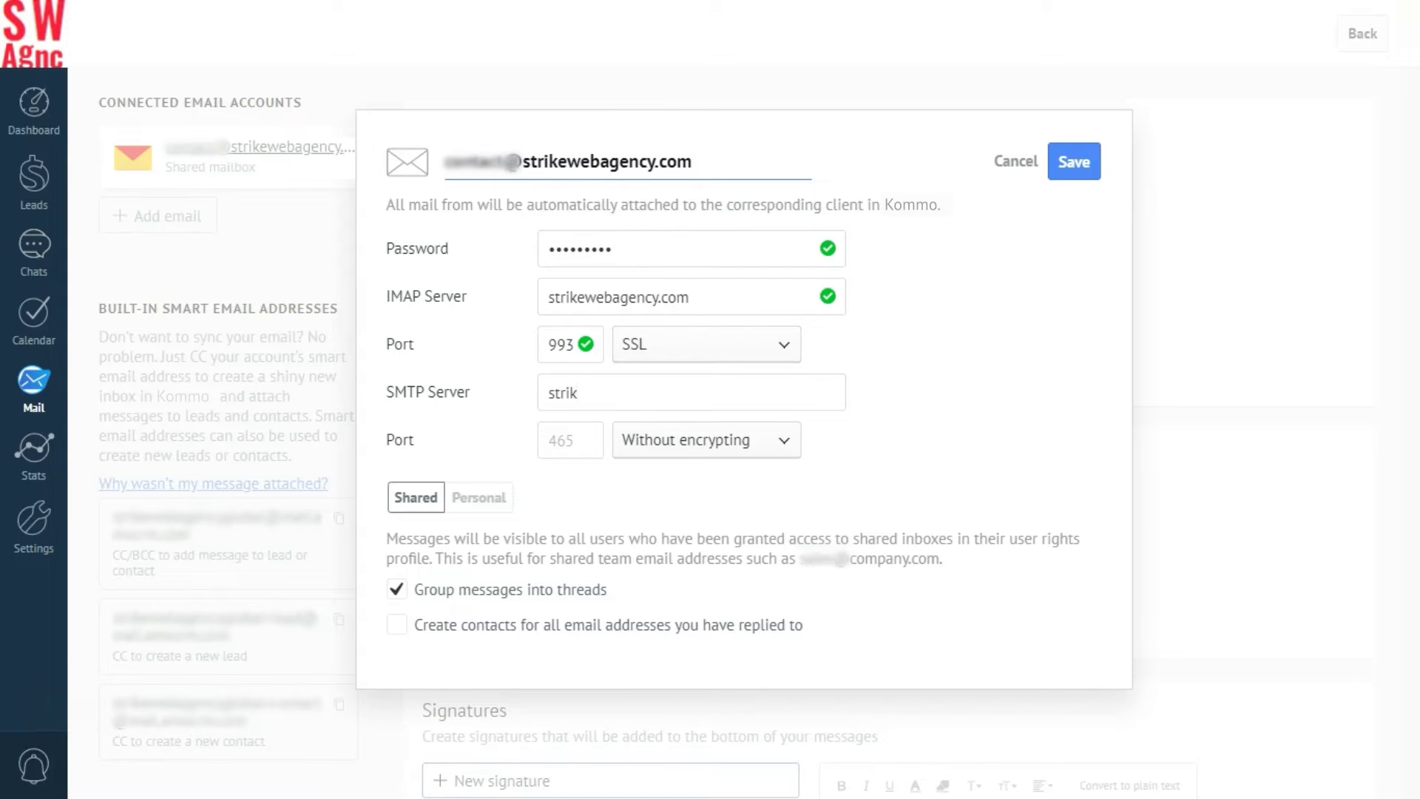
pyautogui.write('ewebagency.com')
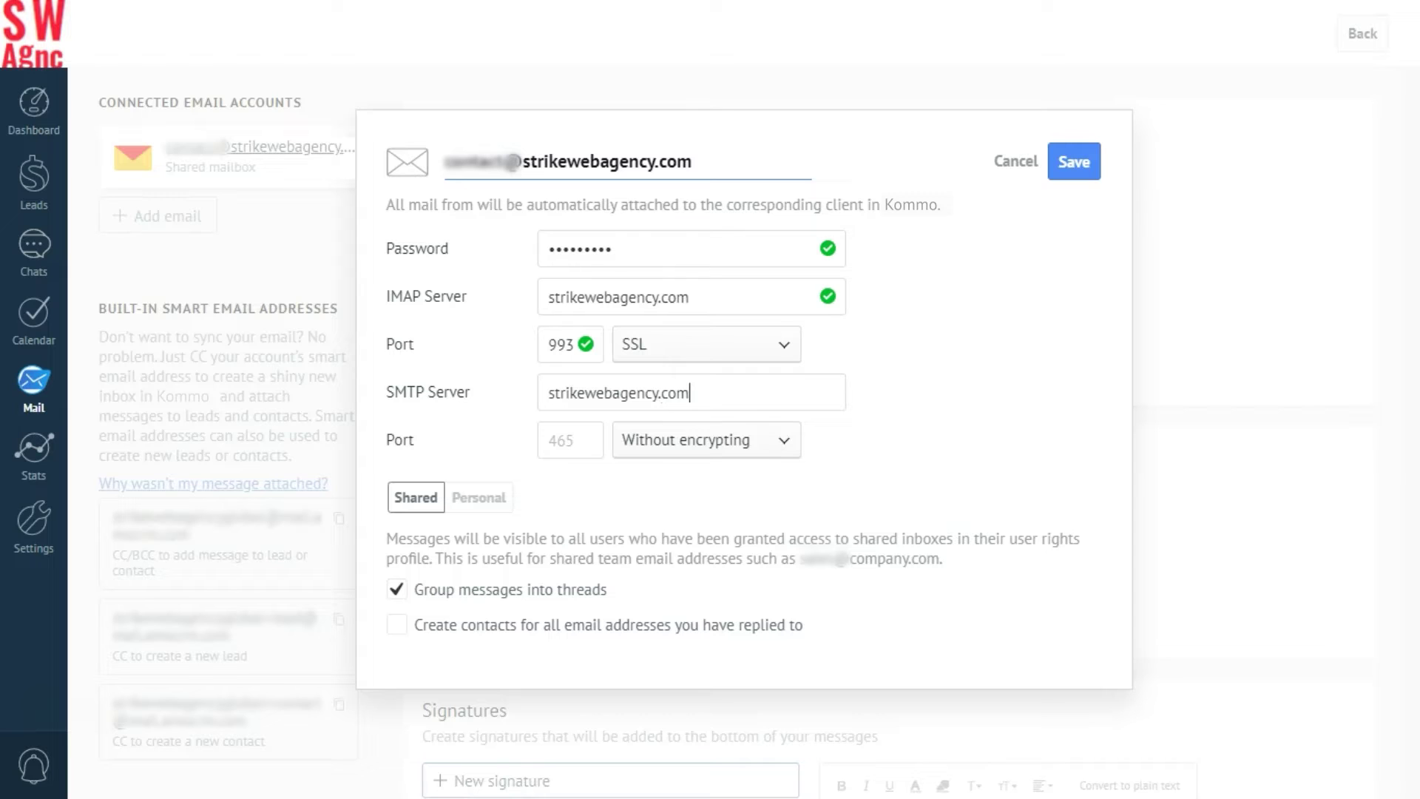
pyautogui.click(556, 440)
pyautogui.write('465')
pyautogui.click(657, 441)
pyautogui.click(637, 475)
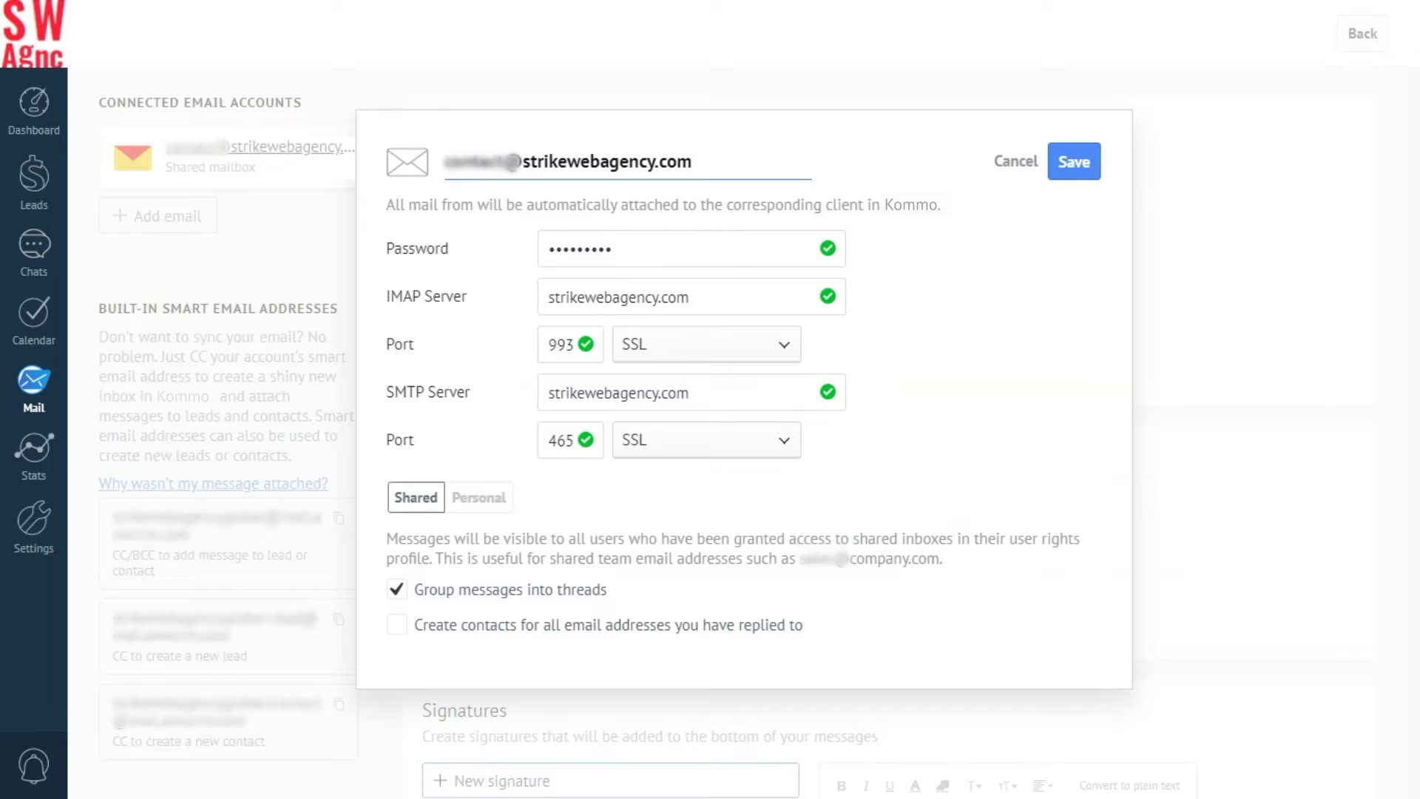
# Switch the mailbox access to Personal, then back to Shared.
pyautogui.click(481, 496)
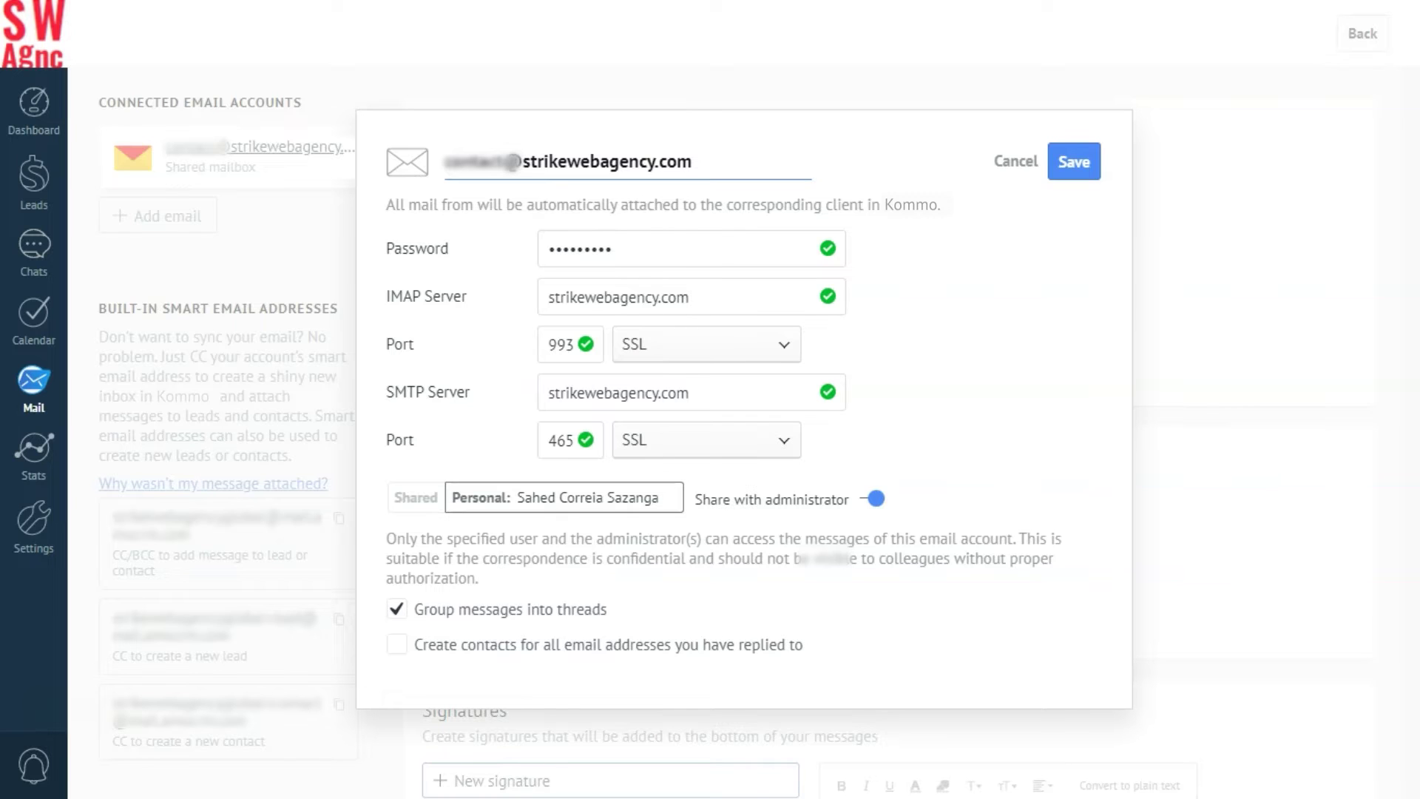
pyautogui.click(416, 497)
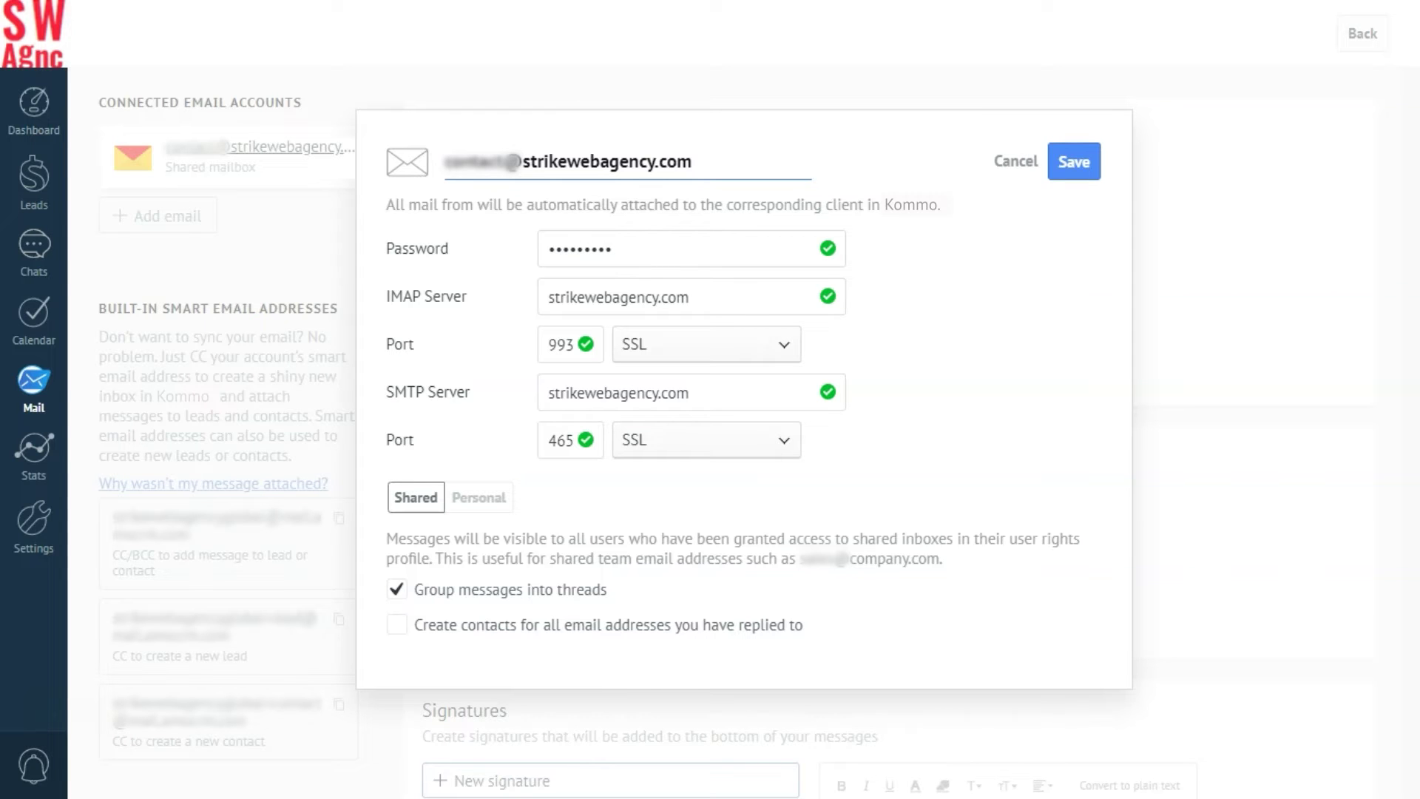
# Save the mailbox connection to bring up the Mail inbox.
pyautogui.press('Return')
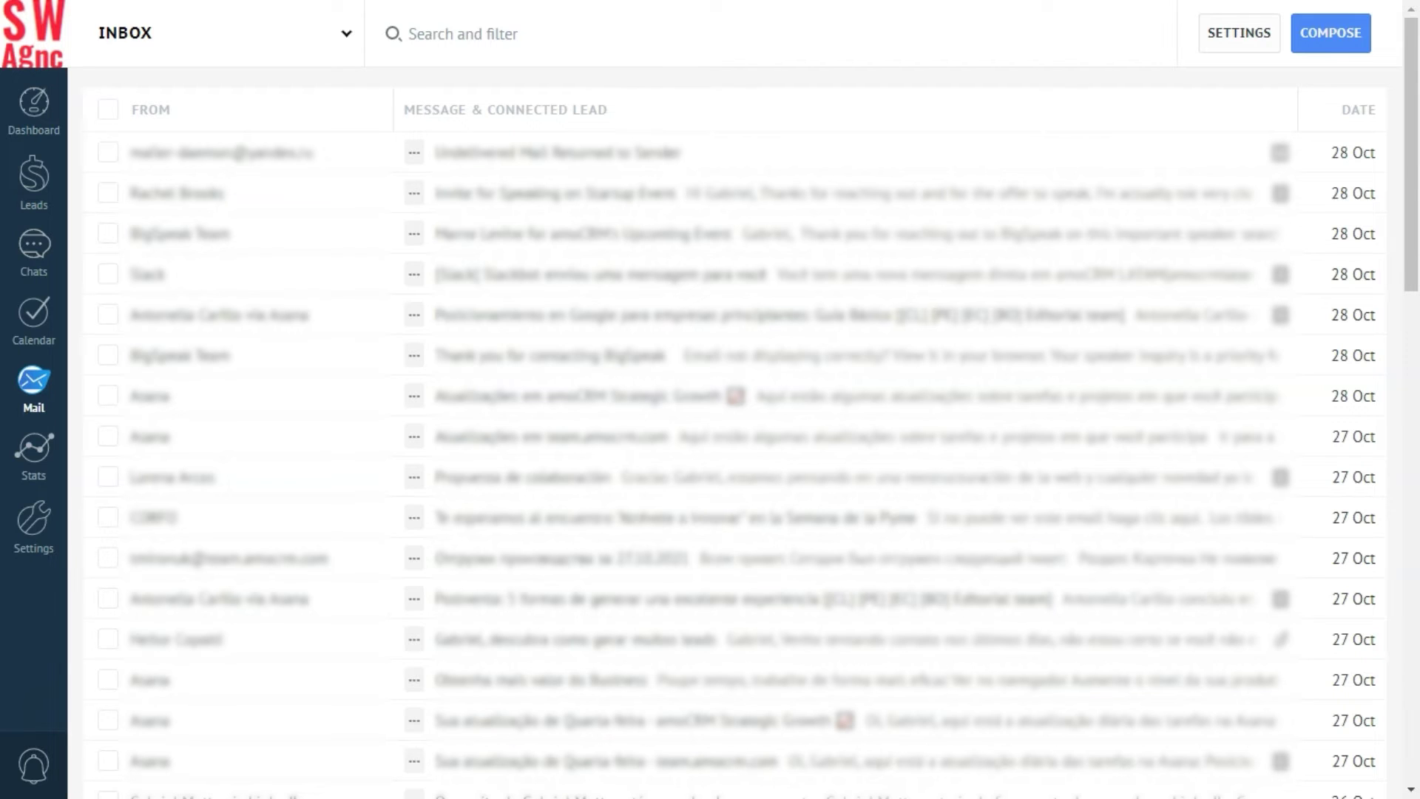
# Open the mail settings page listing the email templates.
pyautogui.click(1243, 31)
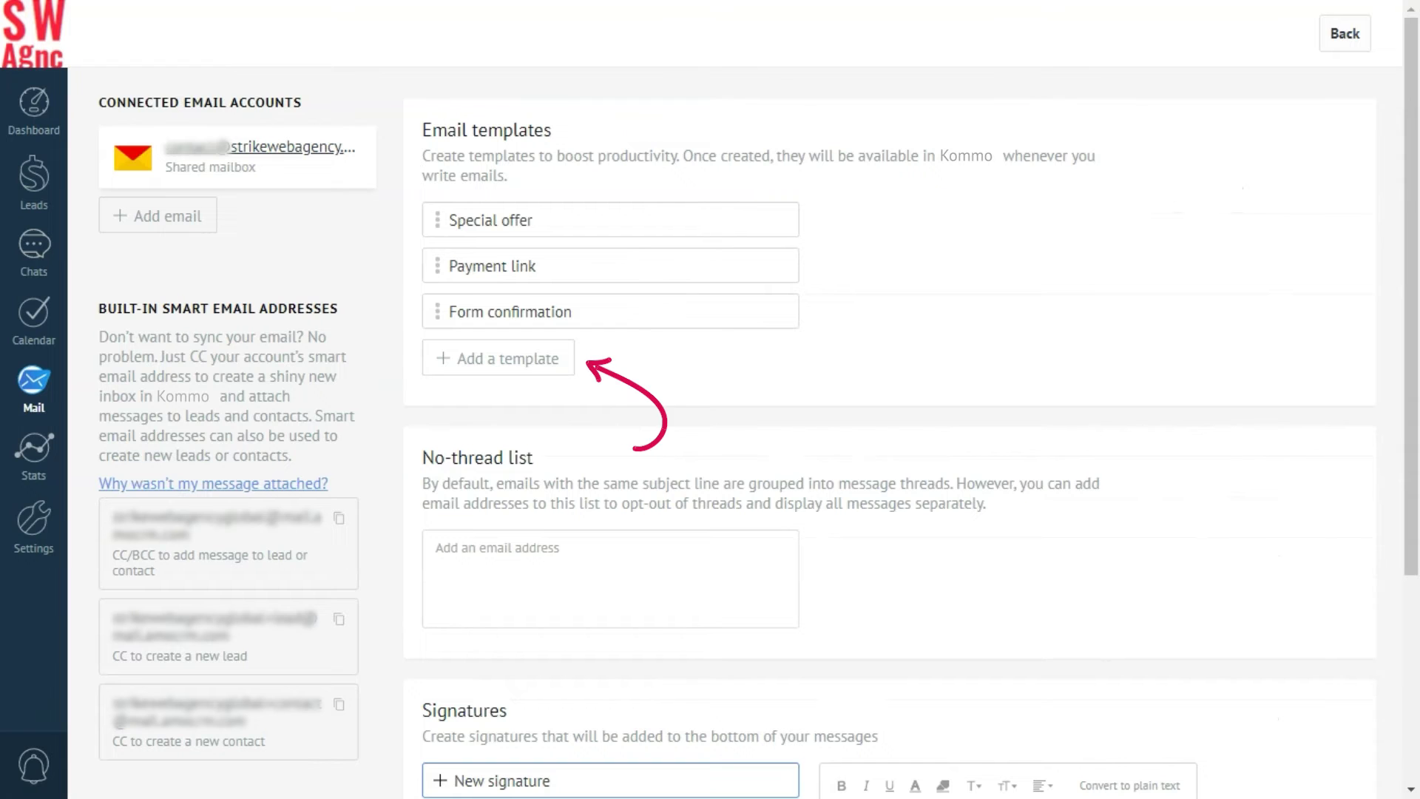
# Create a new email template named 'Interview' with subject 'Invitation to interview'.
pyautogui.click(498, 358)
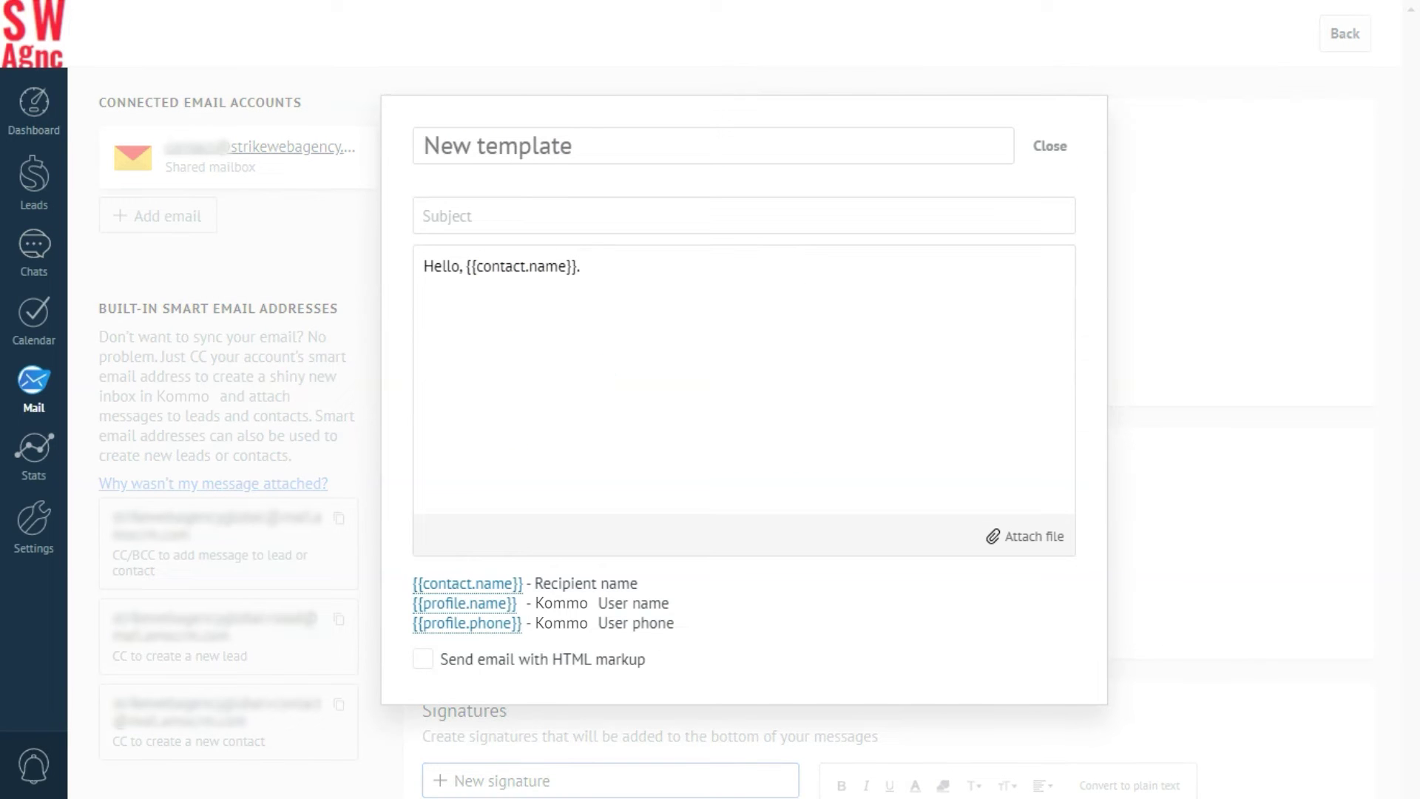
pyautogui.click(444, 145)
pyautogui.write('Interview')
pyautogui.click(441, 215)
pyautogui.write('Invitation to interview')
# Paste the invitation body, replace 'applicant' with the {{contact.name}} placeholder, and save the template.
pyautogui.click(590, 267)
pyautogui.press('BackSpace')
pyautogui.press('BackSpace')
pyautogui.press('BackSpace')
pyautogui.press('BackSpace')
pyautogui.press('BackSpace')
pyautogui.press('BackSpace')
pyautogui.press('BackSpace')
pyautogui.press('BackSpace')
pyautogui.press('BackSpace')
pyautogui.press('BackSpace')
pyautogui.press('BackSpace')
pyautogui.press('BackSpace')
pyautogui.press('BackSpace')
pyautogui.press('BackSpace')
pyautogui.press('BackSpace')
pyautogui.press('BackSpace')
pyautogui.press('BackSpace')
pyautogui.press('BackSpace')
pyautogui.press('BackSpace')
pyautogui.press('BackSpace')
pyautogui.press('BackSpace')
pyautogui.press('BackSpace')
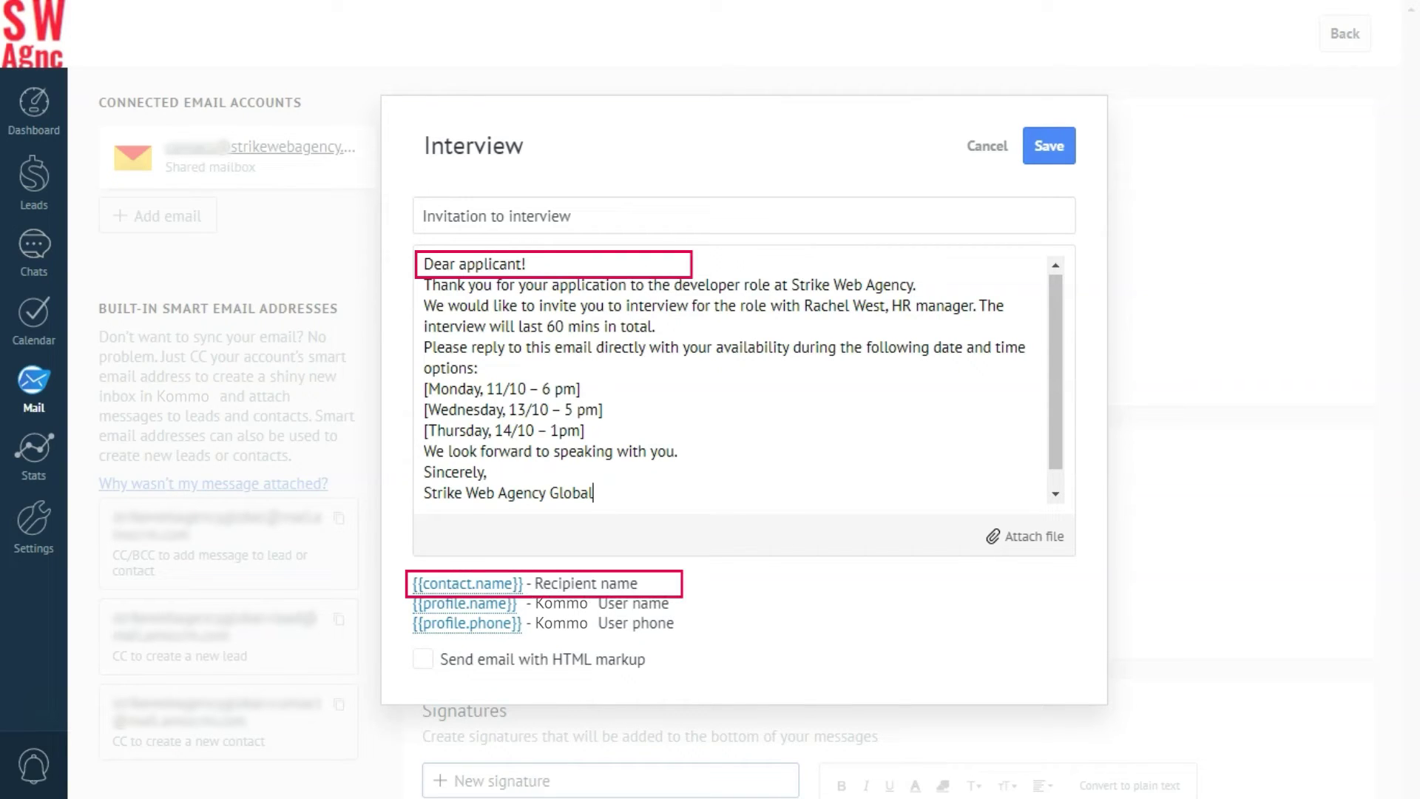
pyautogui.click(520, 264)
pyautogui.press('BackSpace')
pyautogui.press('BackSpace')
pyautogui.press('BackSpace')
pyautogui.press('BackSpace')
pyautogui.press('BackSpace')
pyautogui.press('BackSpace')
pyautogui.press('BackSpace')
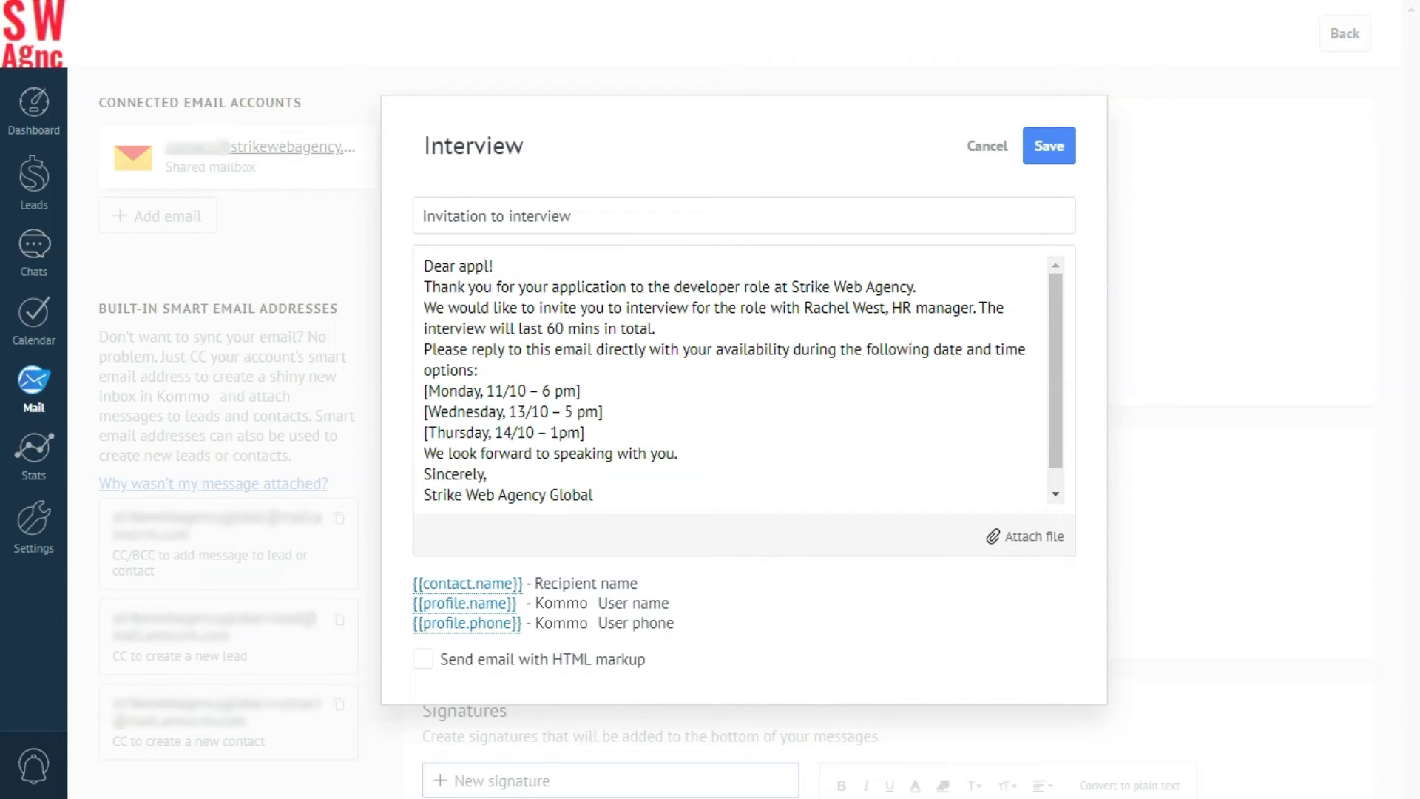
pyautogui.press('BackSpace')
pyautogui.press('BackSpace')
pyautogui.click(467, 584)
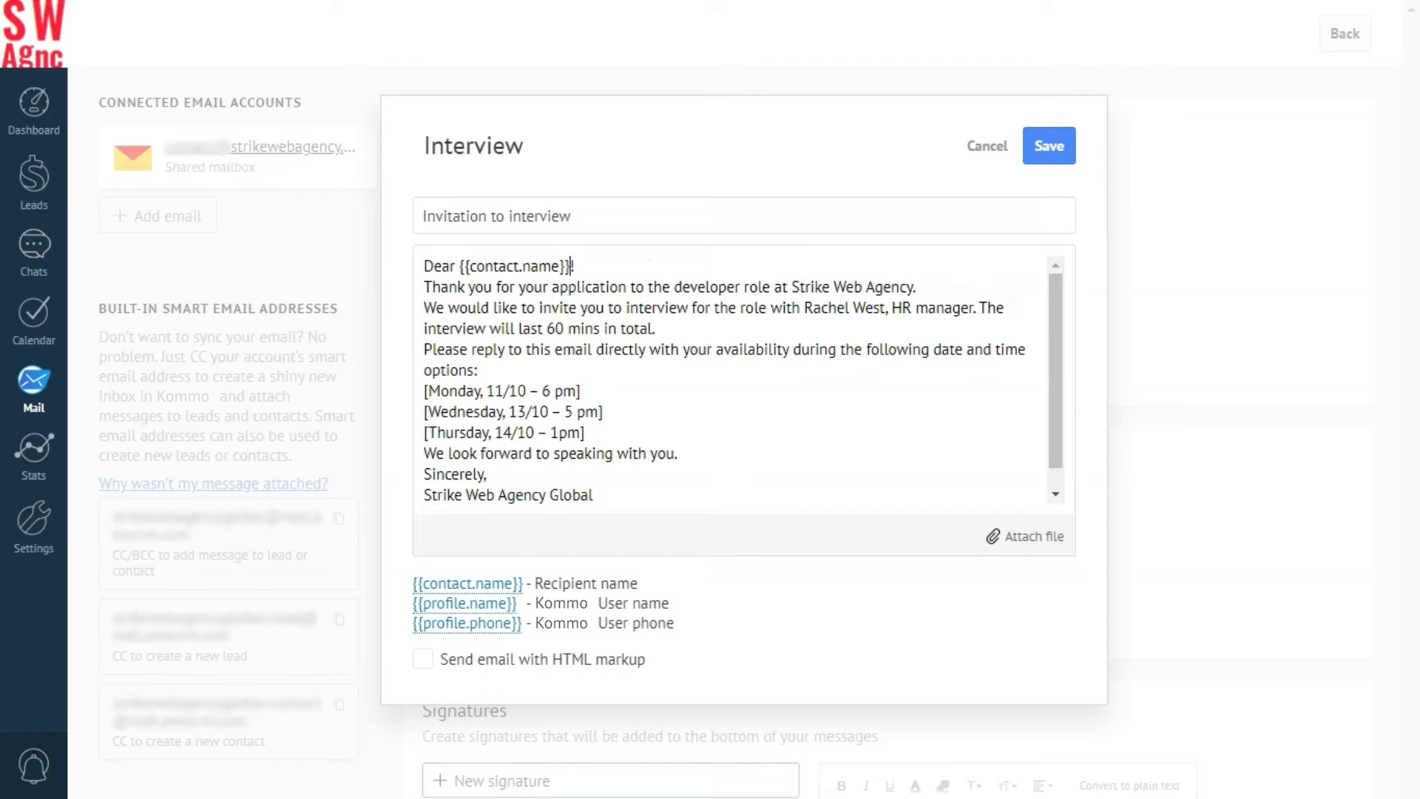
pyautogui.click(1048, 145)
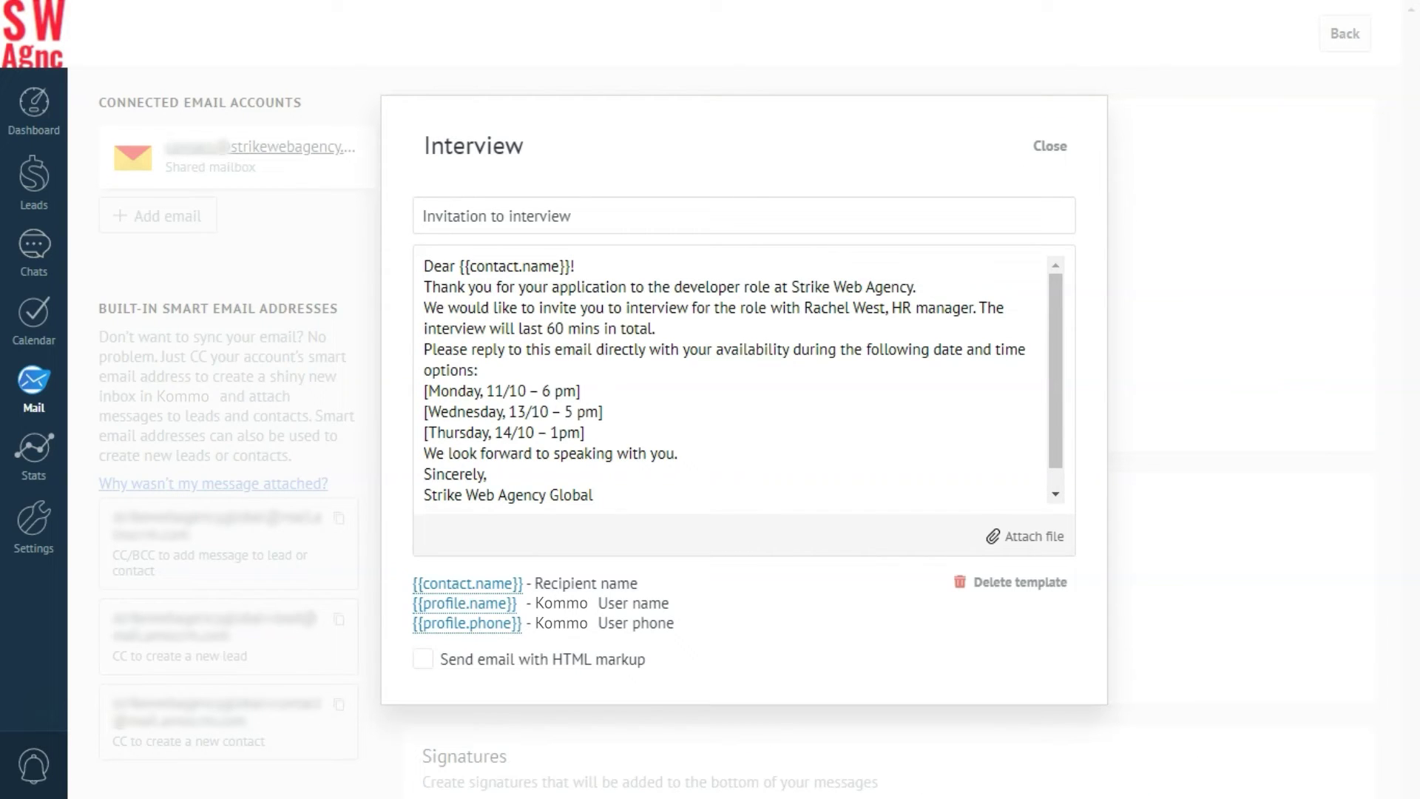
pyautogui.click(1049, 144)
# In the Hiring pipeline setup, enable lead creation on client replies for the email source, stage Reviewed.
pyautogui.click(34, 175)
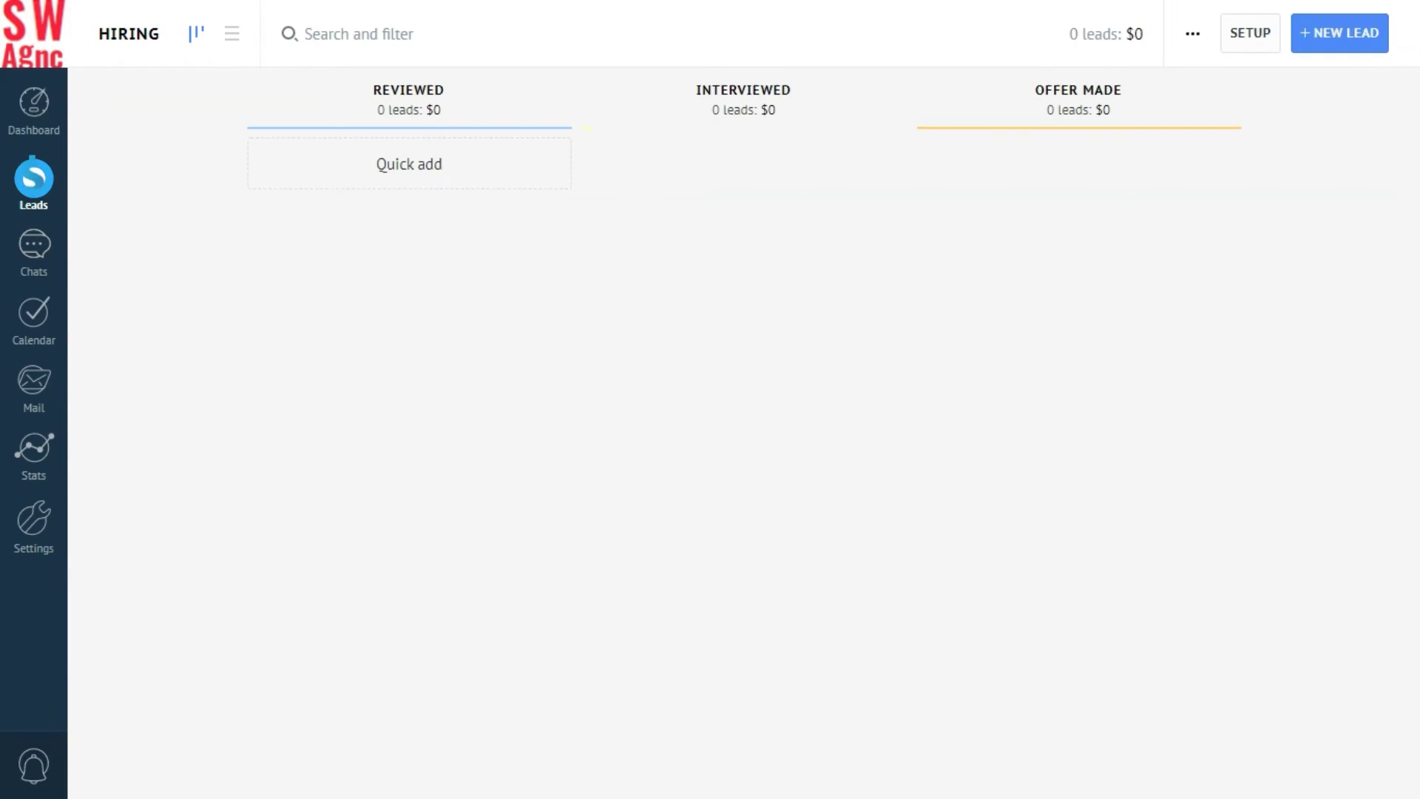
pyautogui.click(1252, 34)
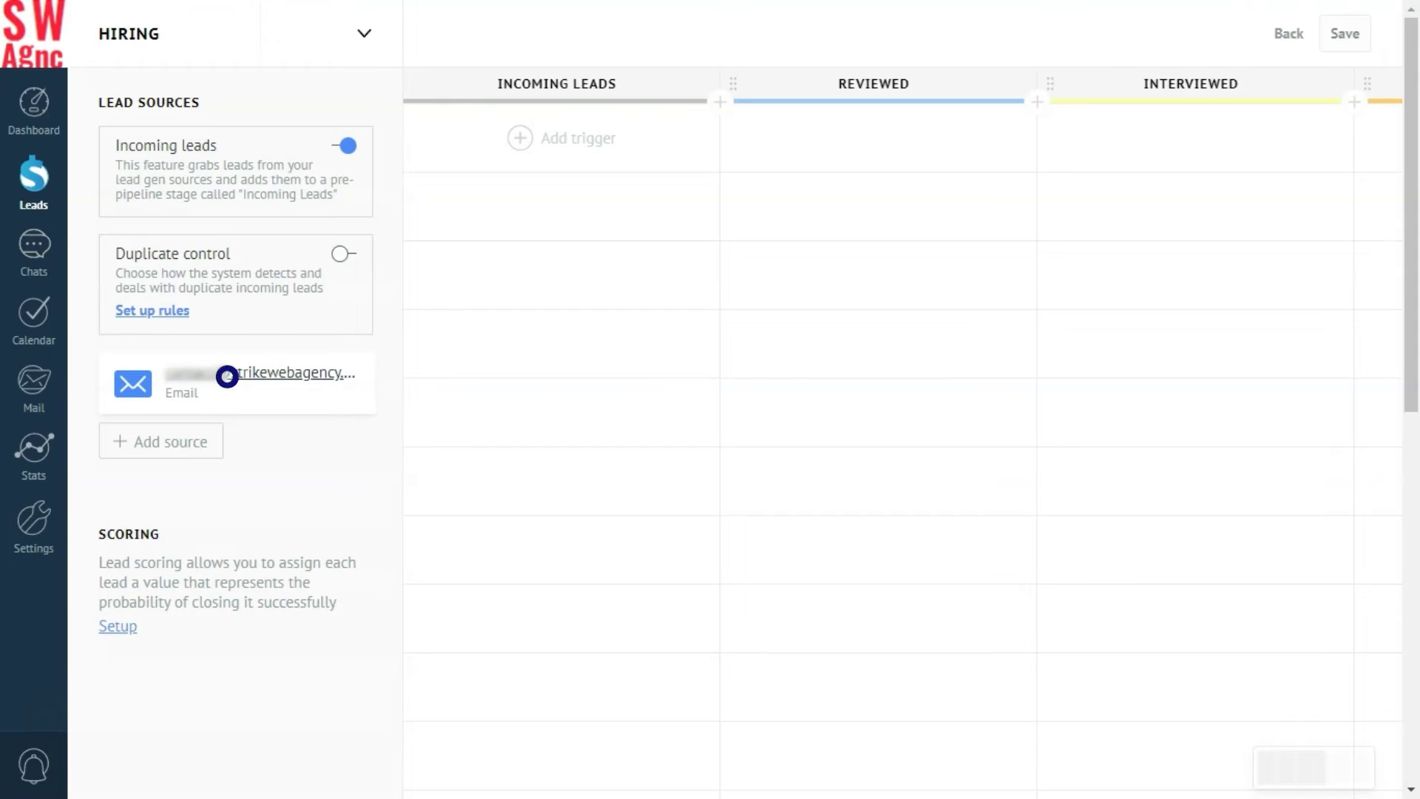
pyautogui.click(225, 374)
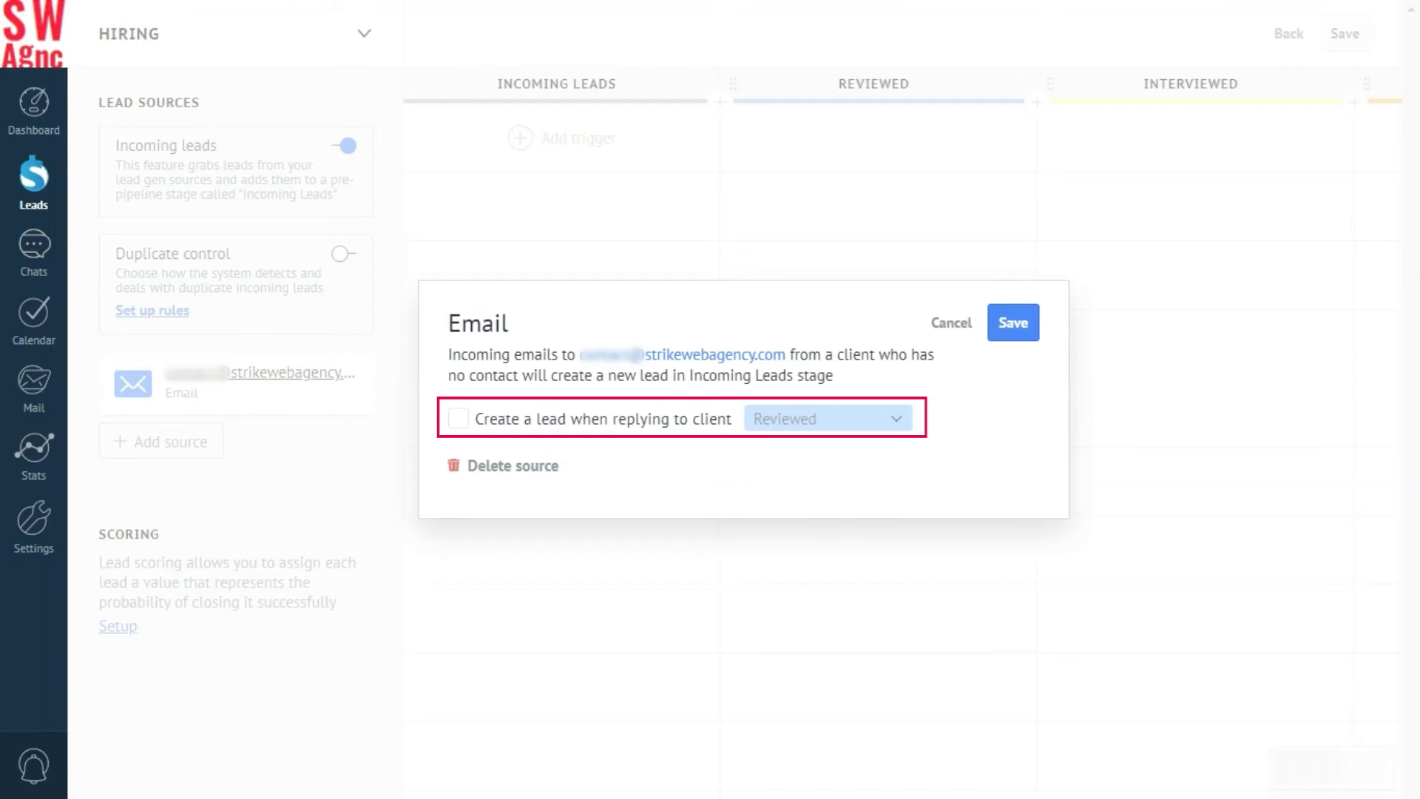
pyautogui.click(459, 419)
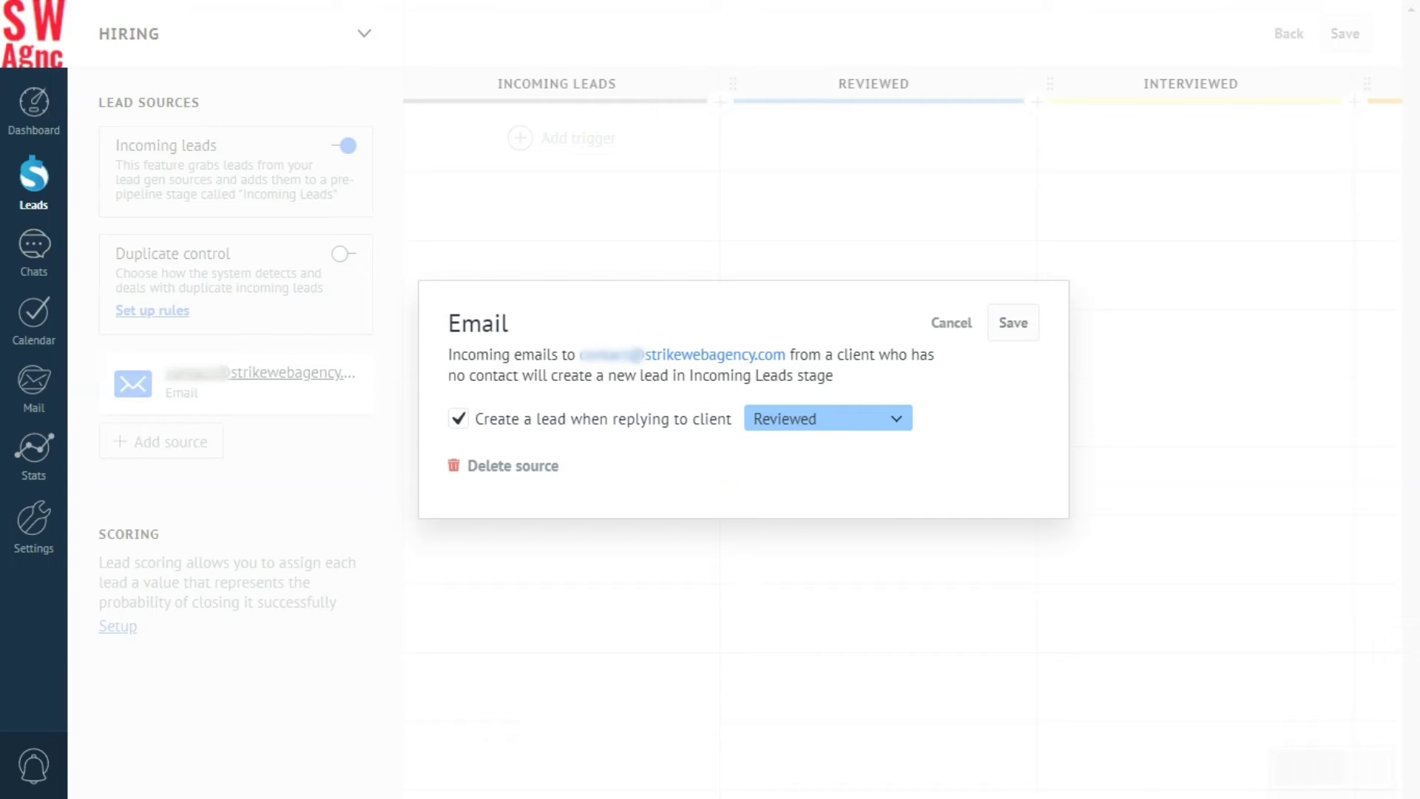
pyautogui.click(776, 418)
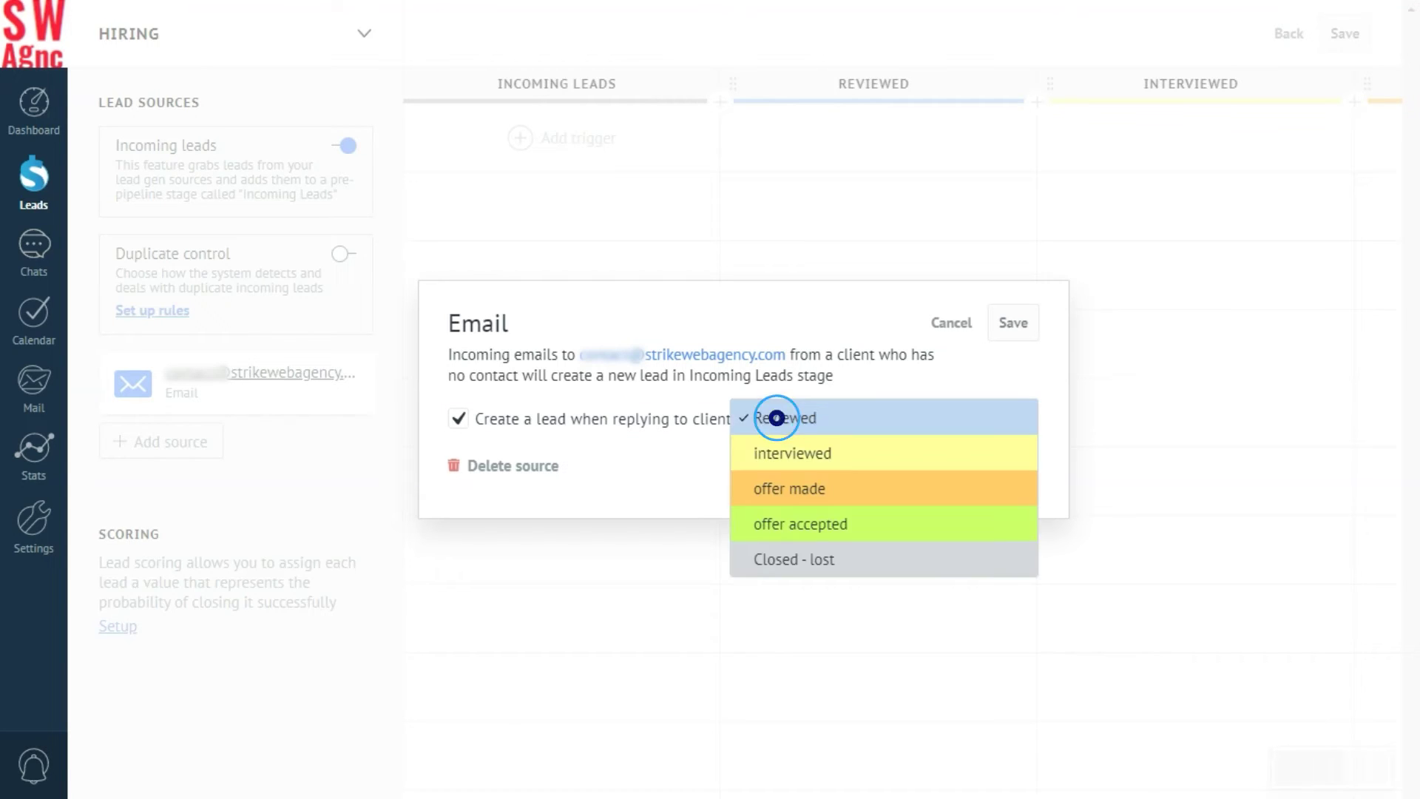
pyautogui.click(777, 417)
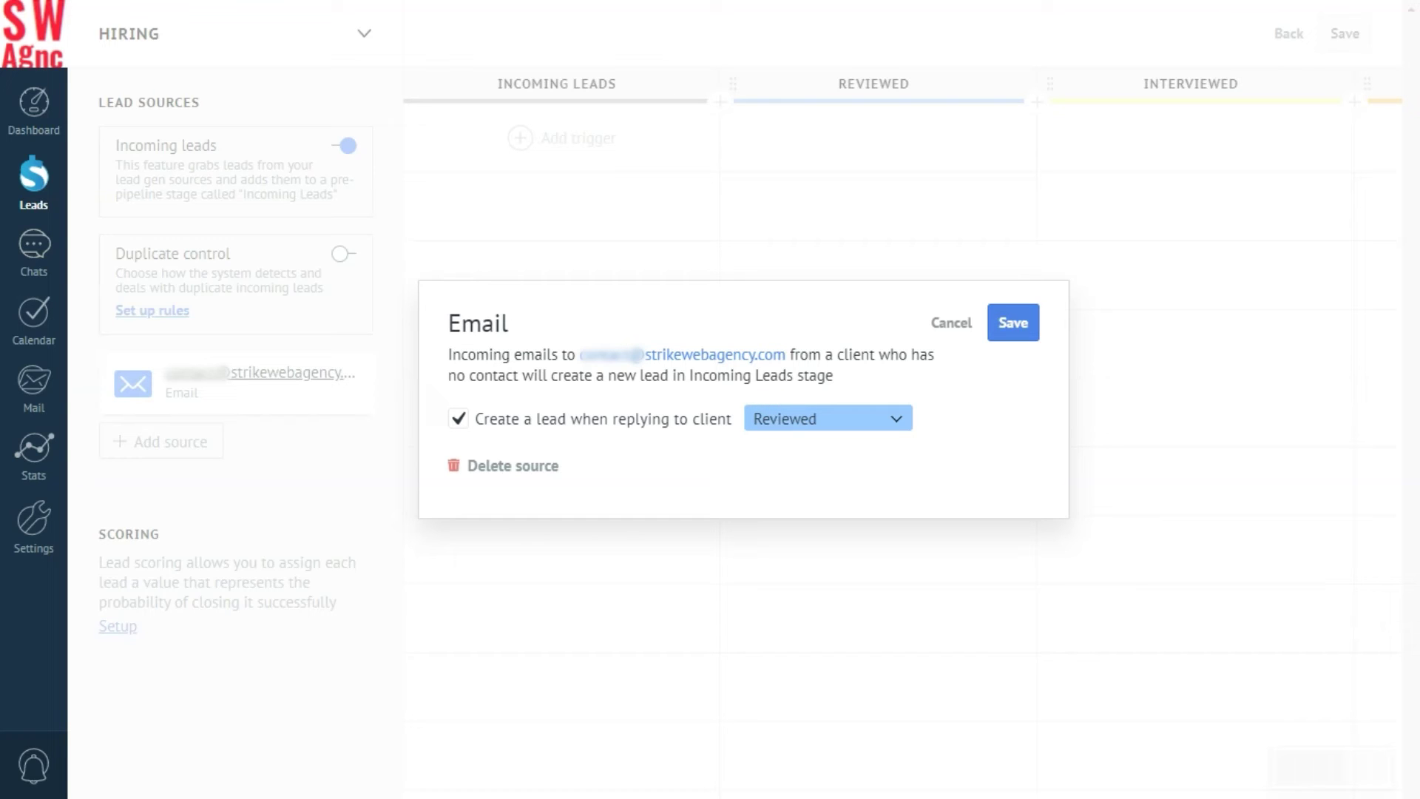
# Save the email source settings and open the Web Developer CV incoming lead.
pyautogui.click(1013, 322)
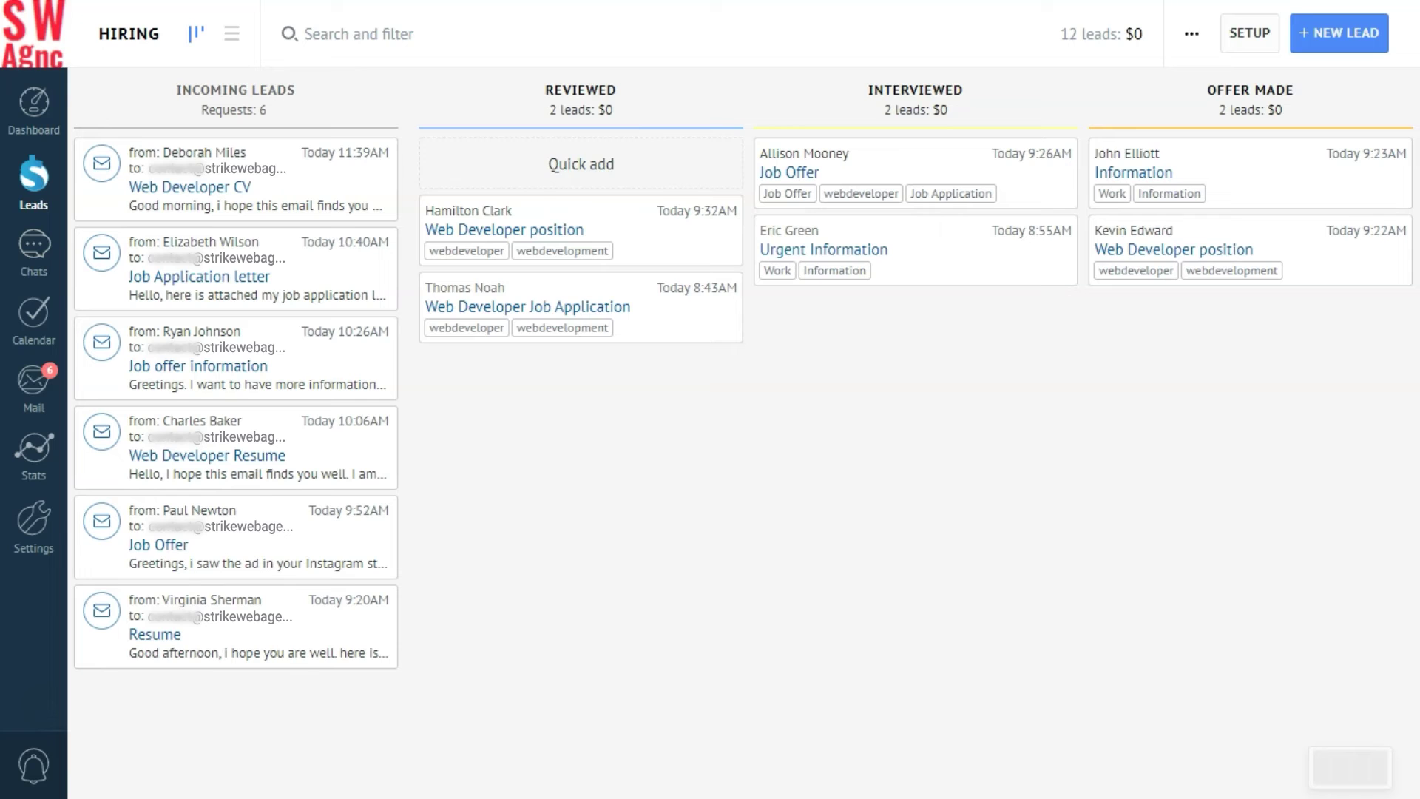
pyautogui.click(231, 179)
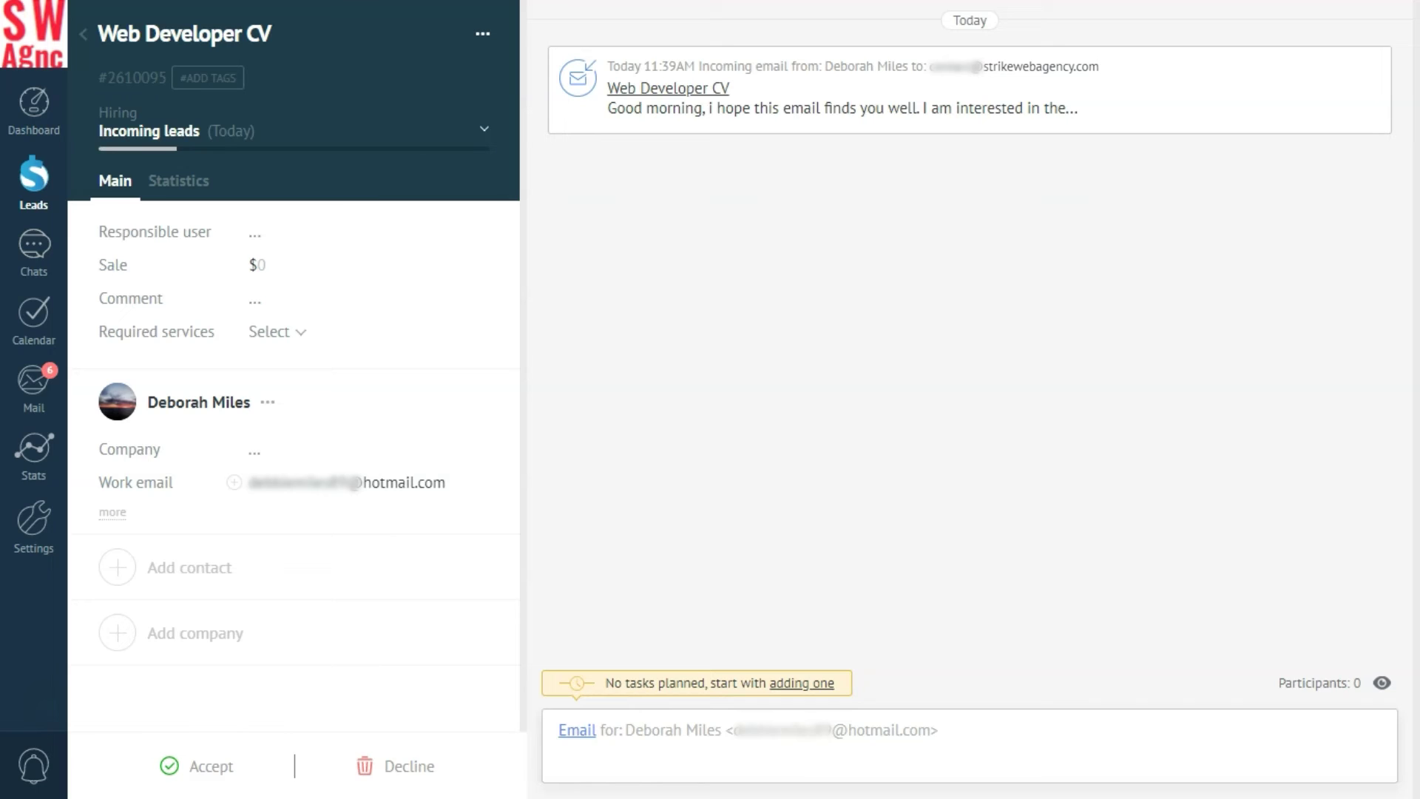
# Accept the Web Developer CV lead into the Hiring pipeline.
pyautogui.click(200, 766)
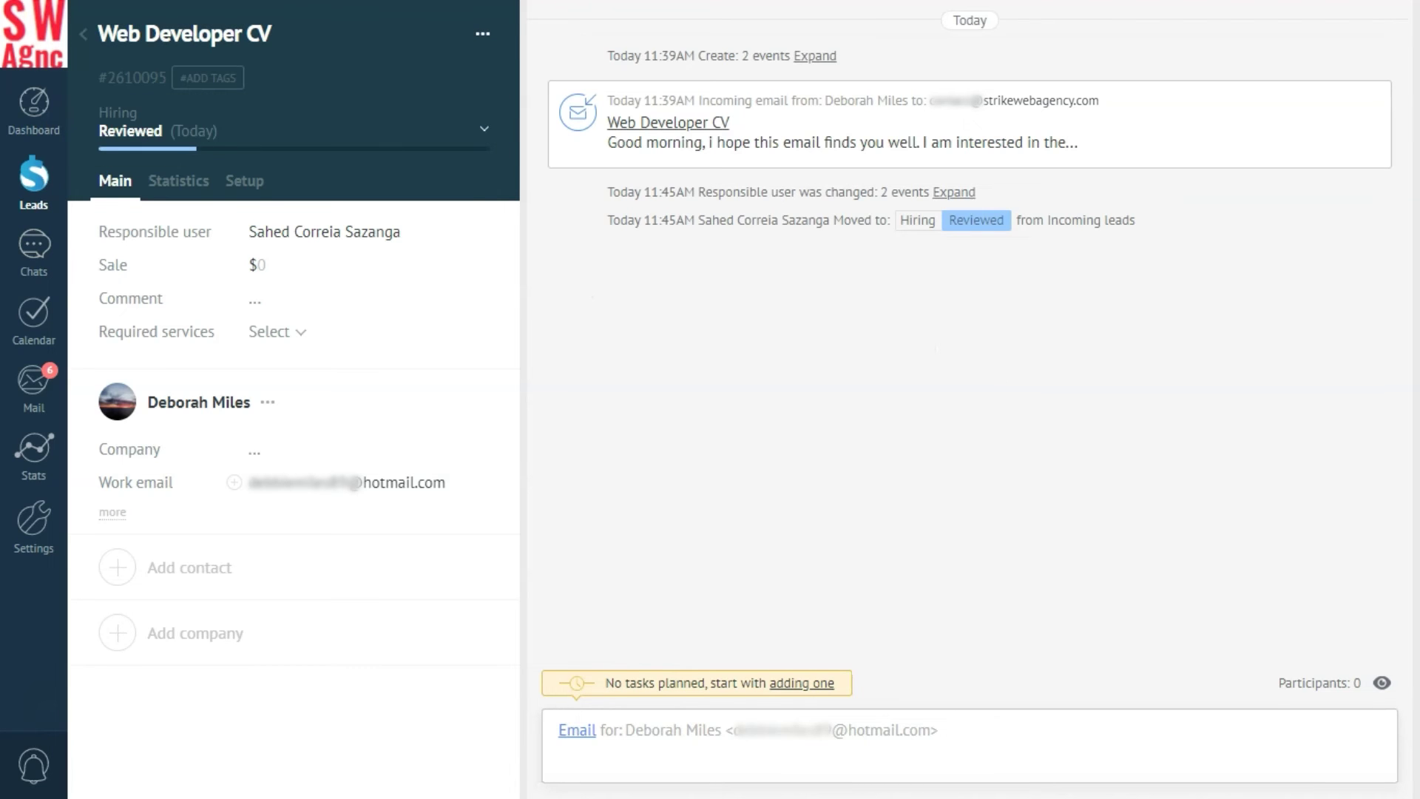
# Open the candidate's application email and review the attached CV.
pyautogui.click(688, 122)
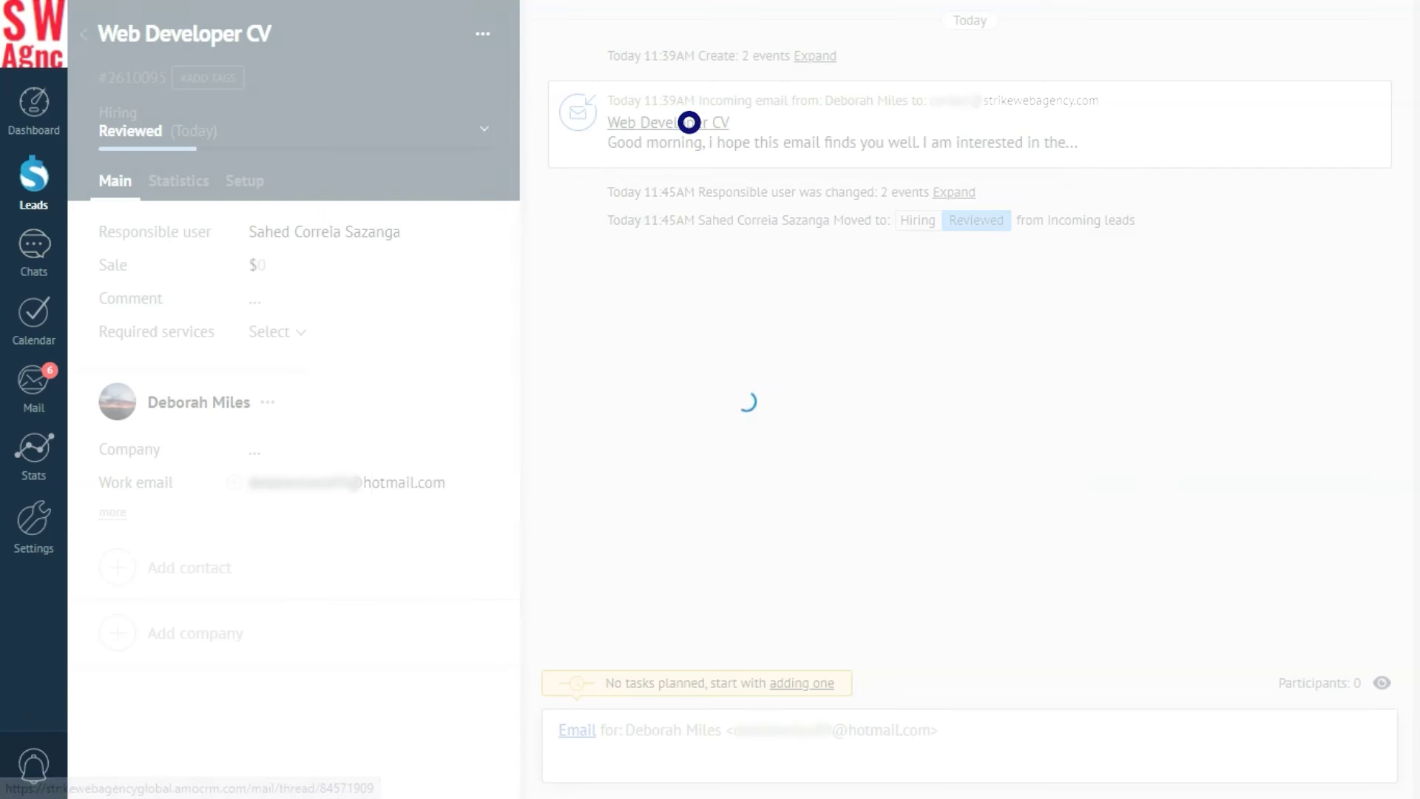
pyautogui.click(436, 545)
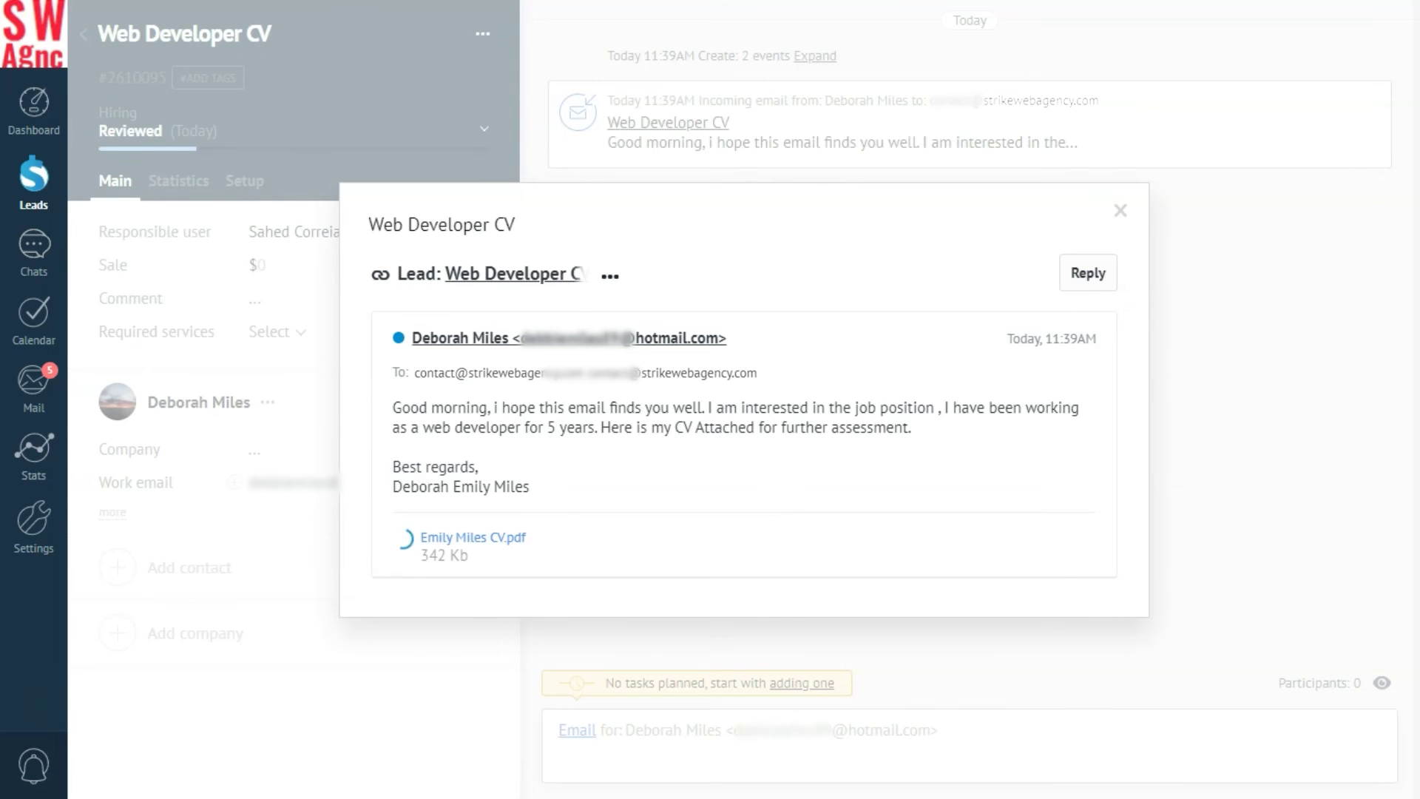
pyautogui.press('Escape')
# Send a colleague an internal chat asking what they think of this interesting CV.
pyautogui.click(576, 730)
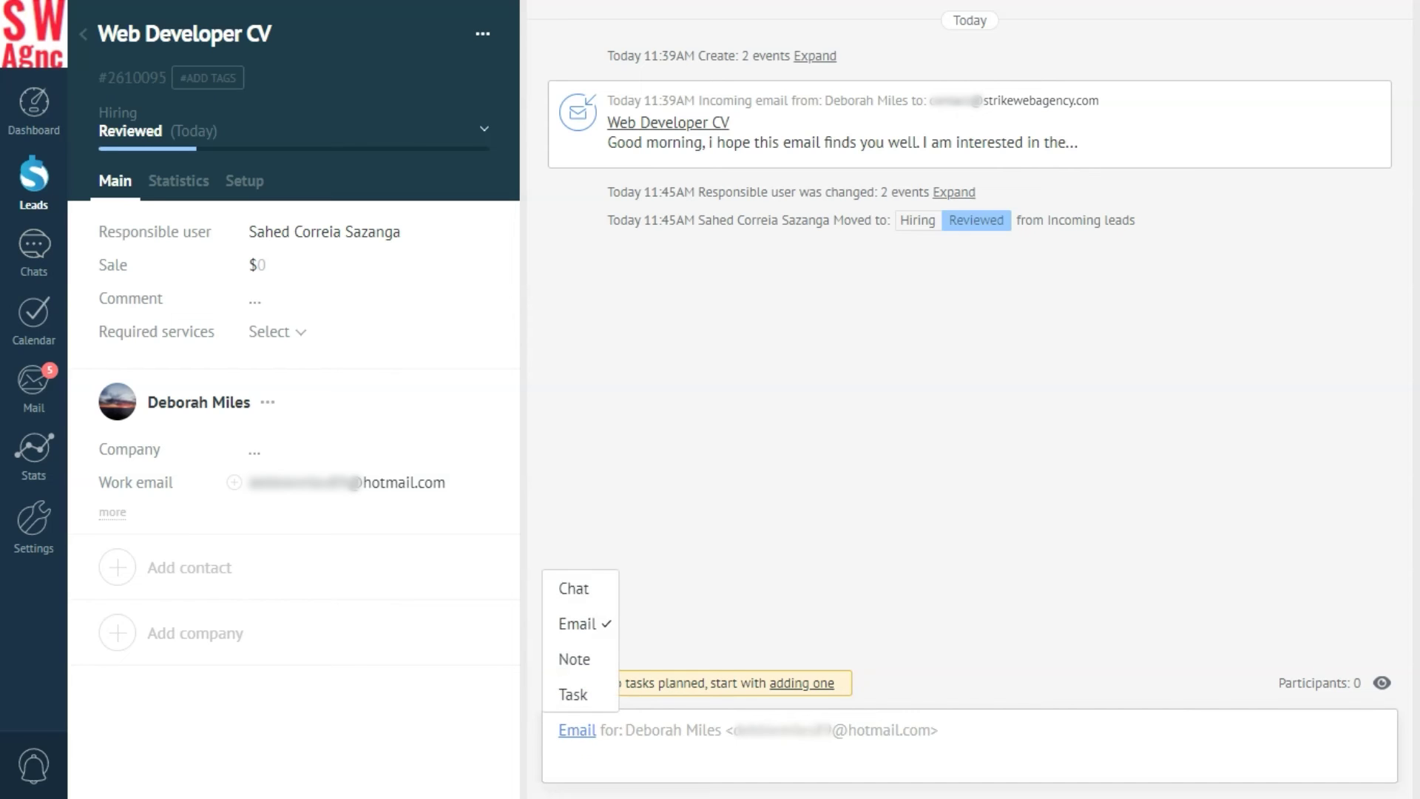
pyautogui.click(577, 589)
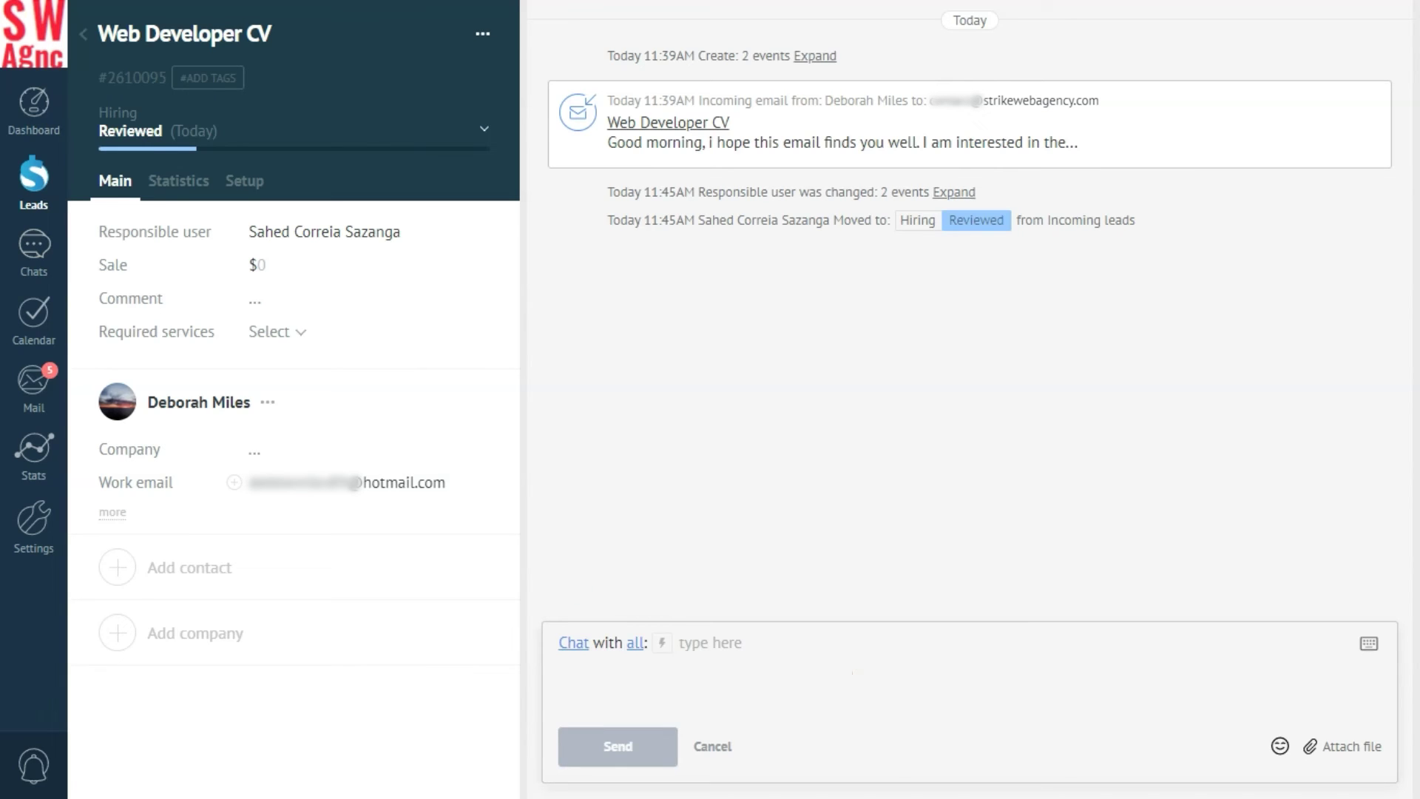
pyautogui.press('BackSpace')
pyautogui.press('Down')
pyautogui.press('Down')
pyautogui.press('Down')
pyautogui.press('Down')
pyautogui.press('Down')
pyautogui.press('Down')
pyautogui.press('Down')
pyautogui.press('Down')
pyautogui.press('Down')
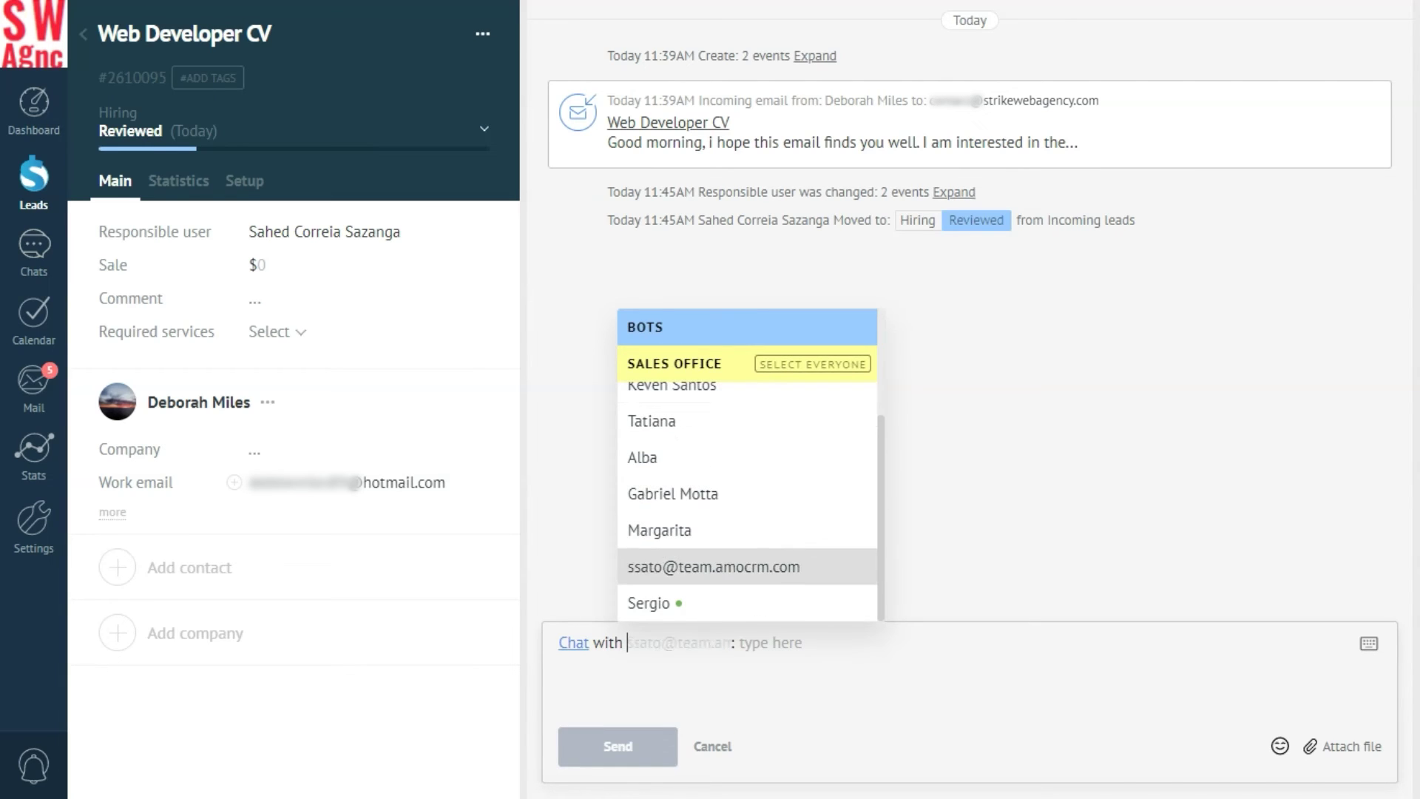
pyautogui.press('Down')
pyautogui.click(650, 602)
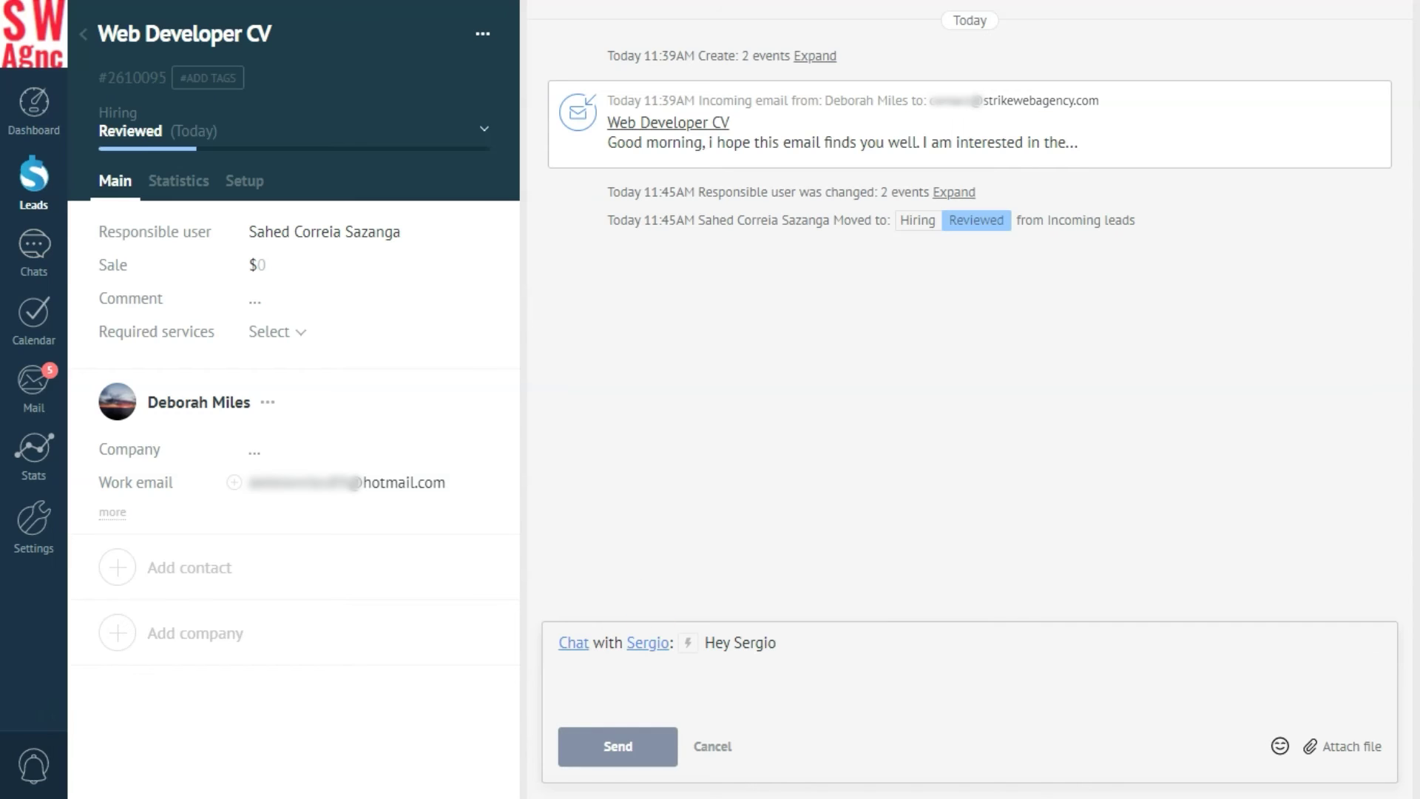
pyautogui.write(', please take a look at this CV, looks very interesting! What do you think?')
pyautogui.press('Return')
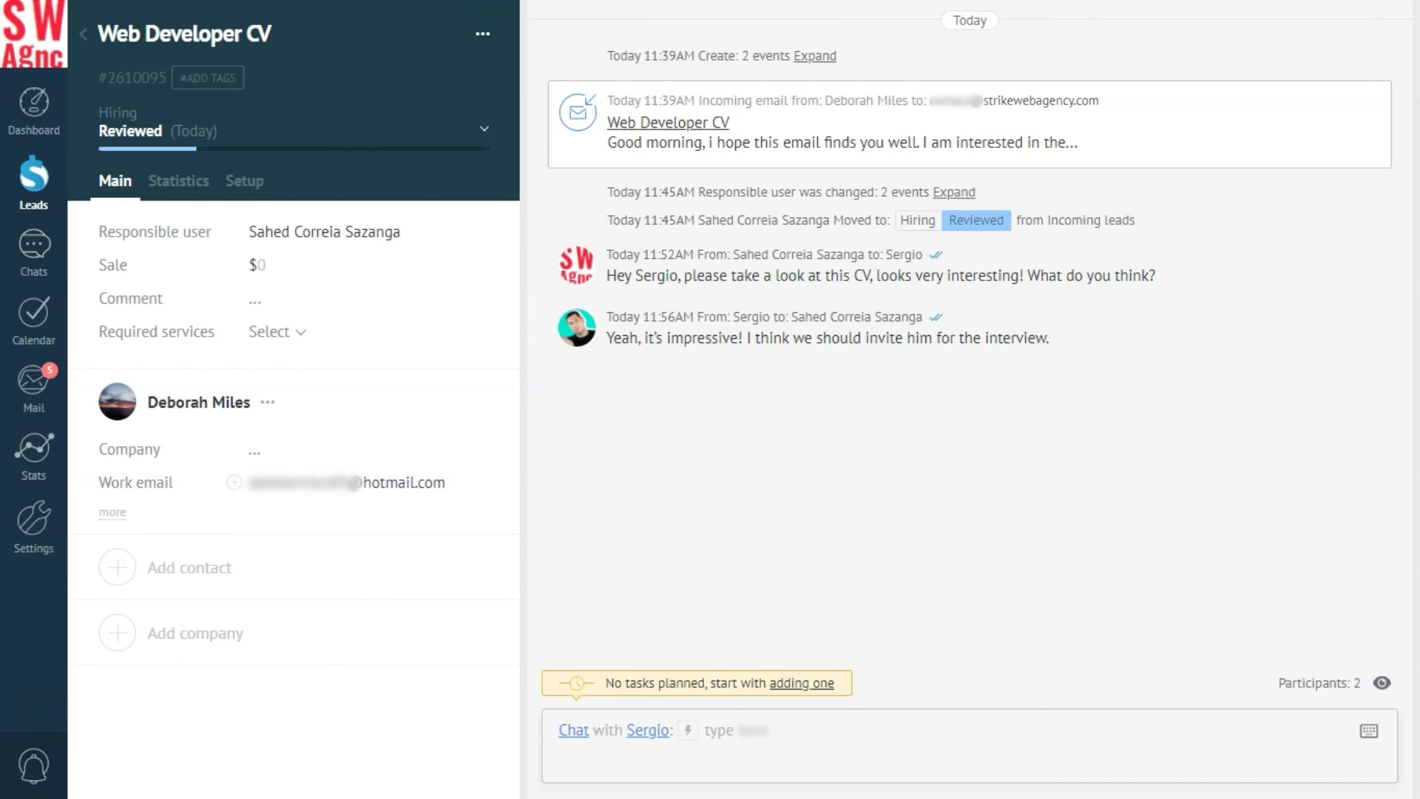
# Email the candidate an 'Invitation to interview' filled from the Interview template.
pyautogui.click(573, 730)
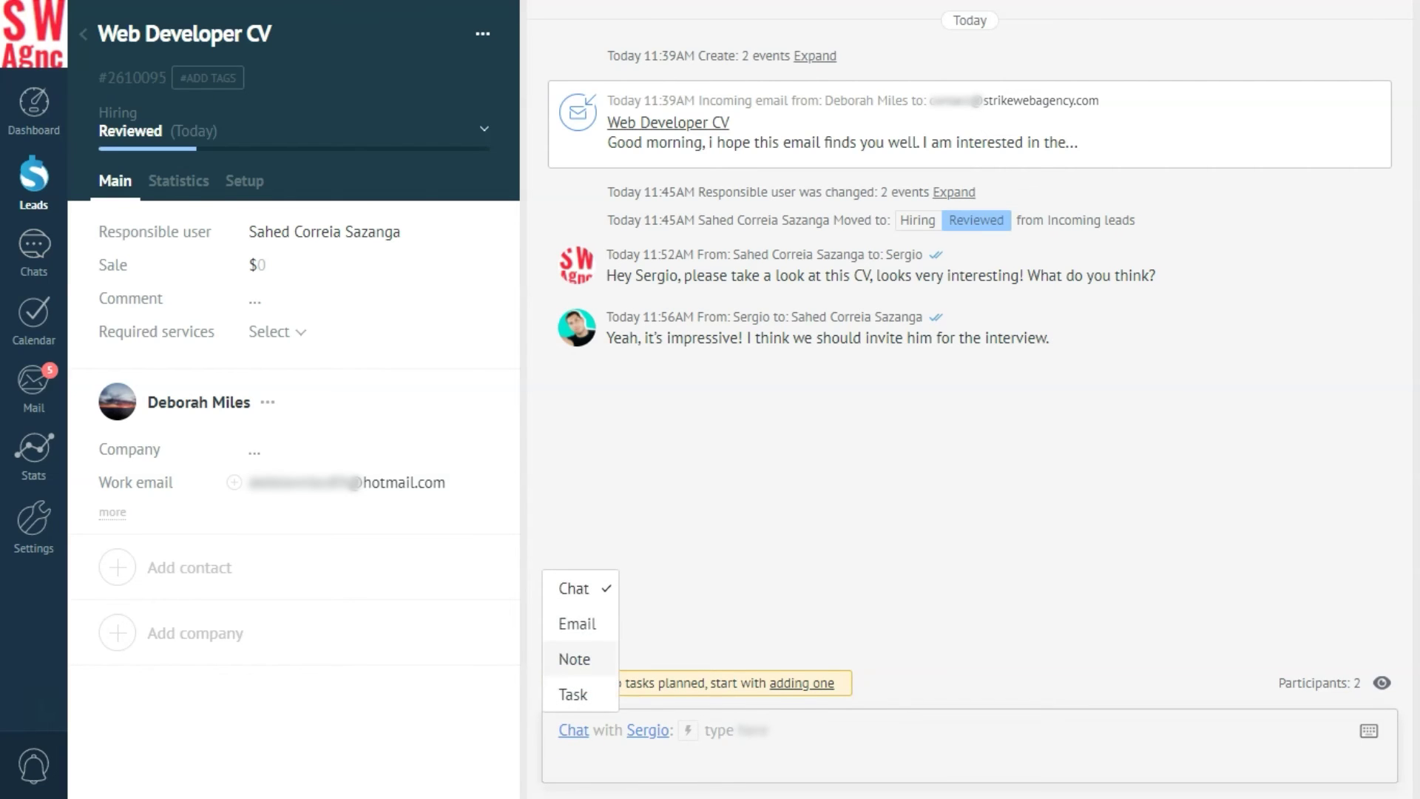
pyautogui.click(576, 624)
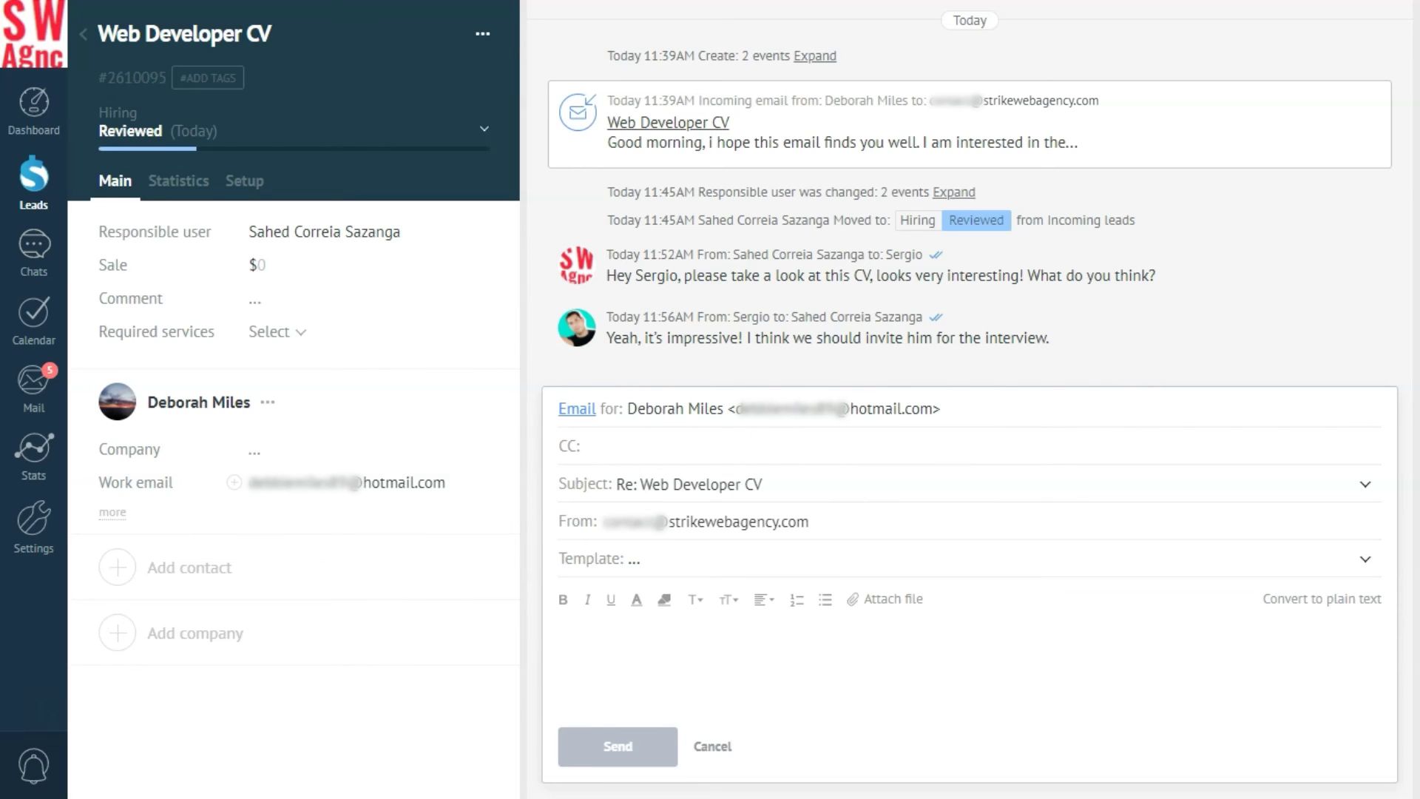
pyautogui.click(634, 559)
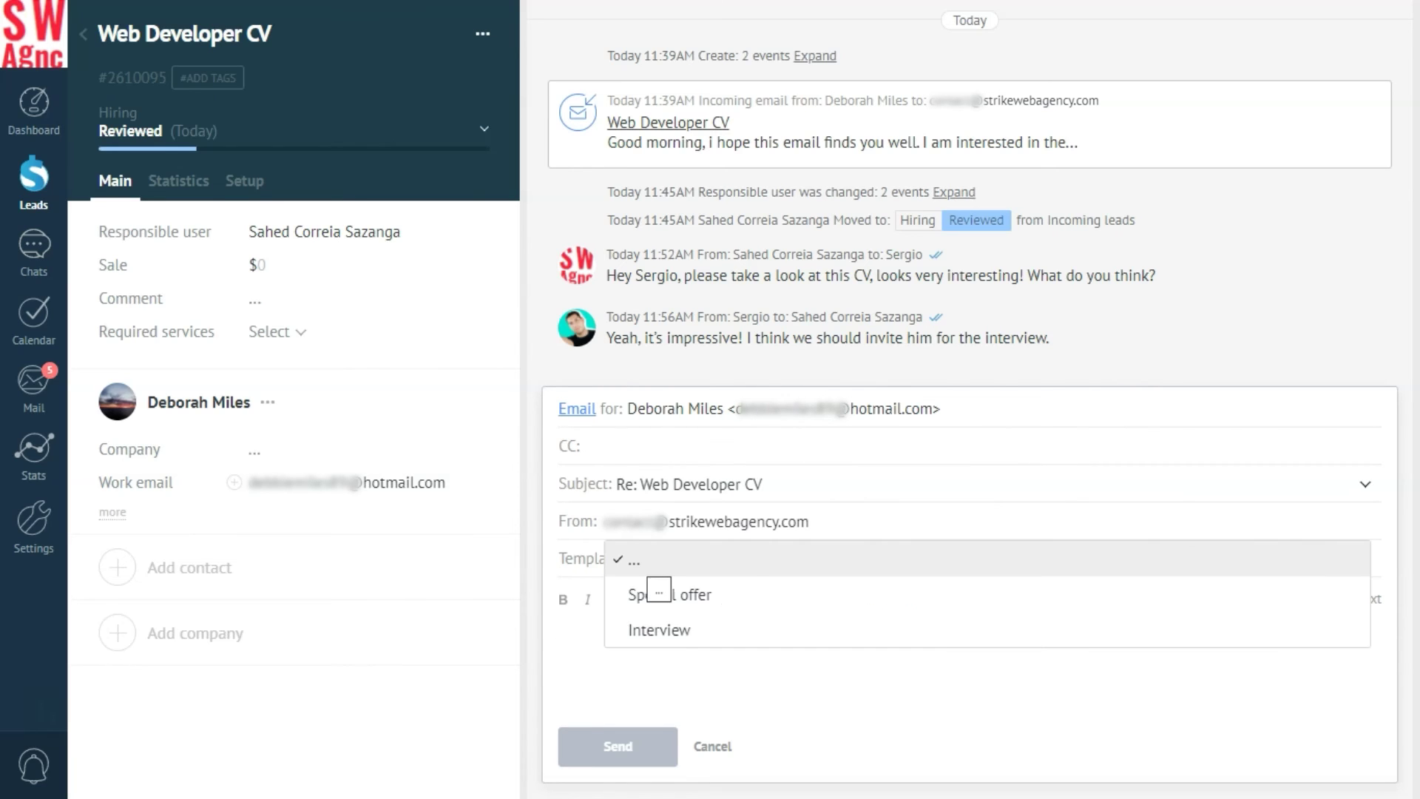
pyautogui.click(659, 630)
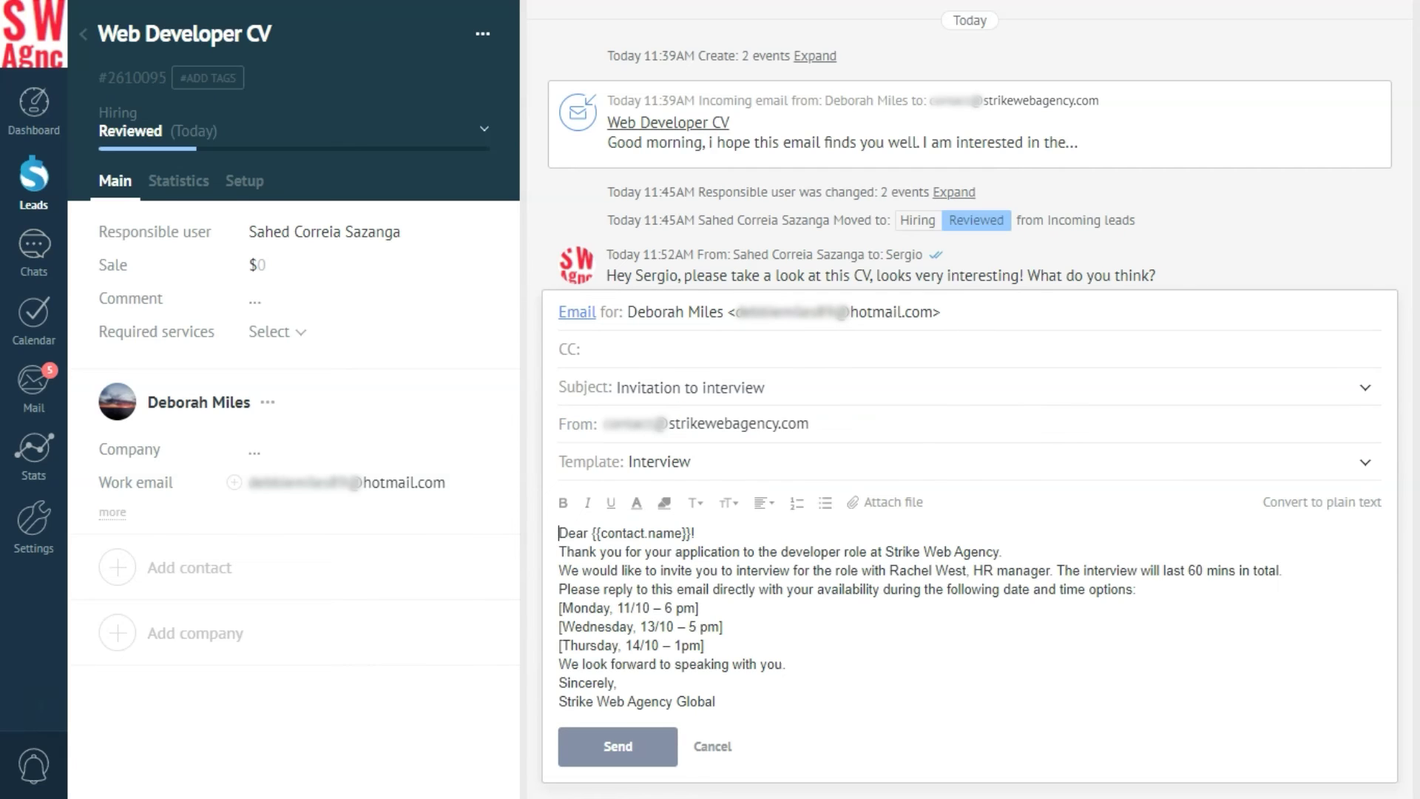
pyautogui.click(625, 746)
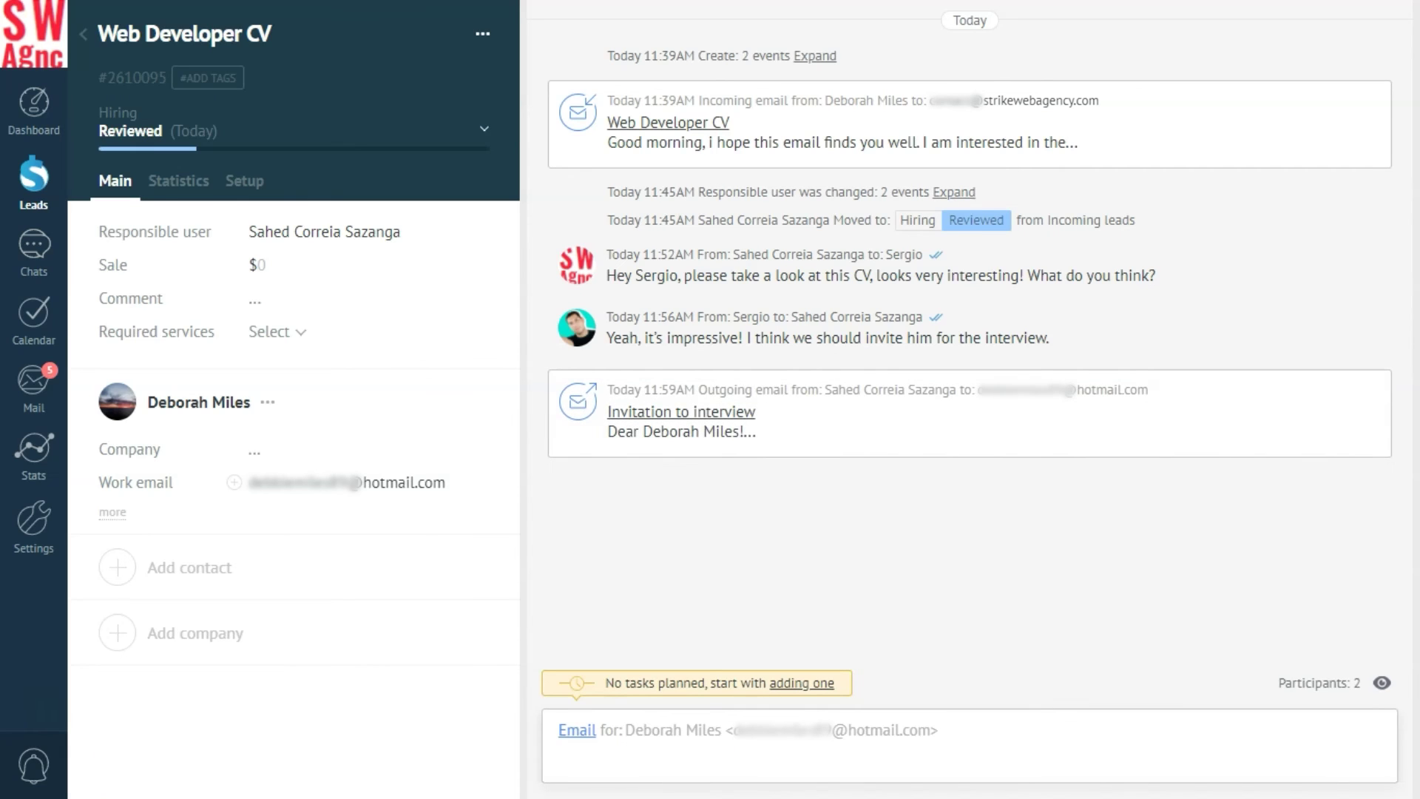
# Create an 'Interview' Meeting task, tomorrow 6:00PM–6:30PM, assigned to a colleague.
pyautogui.click(577, 730)
pyautogui.click(574, 695)
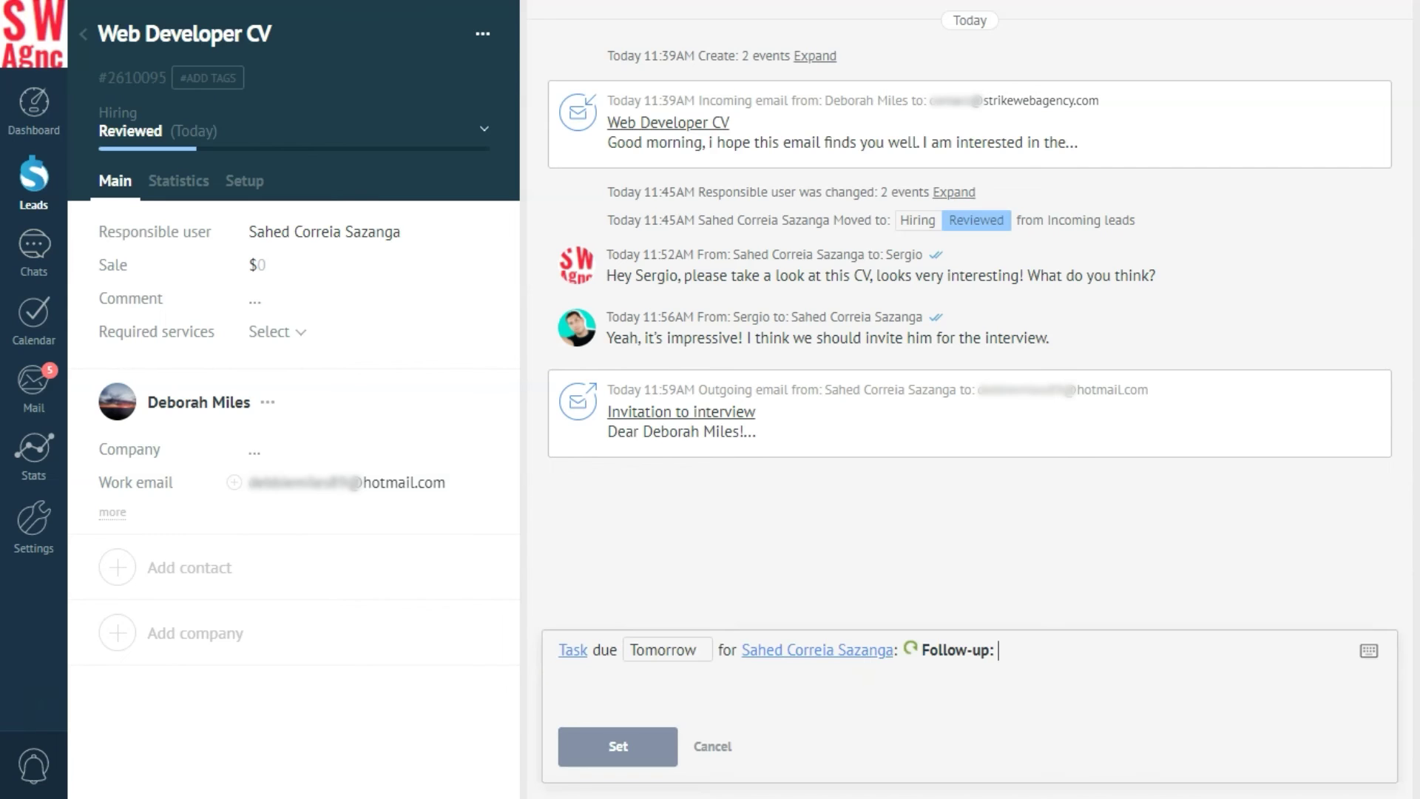
pyautogui.click(812, 652)
pyautogui.click(773, 393)
pyautogui.click(665, 650)
pyautogui.scroll(-5, 1006, 481)
pyautogui.click(1011, 618)
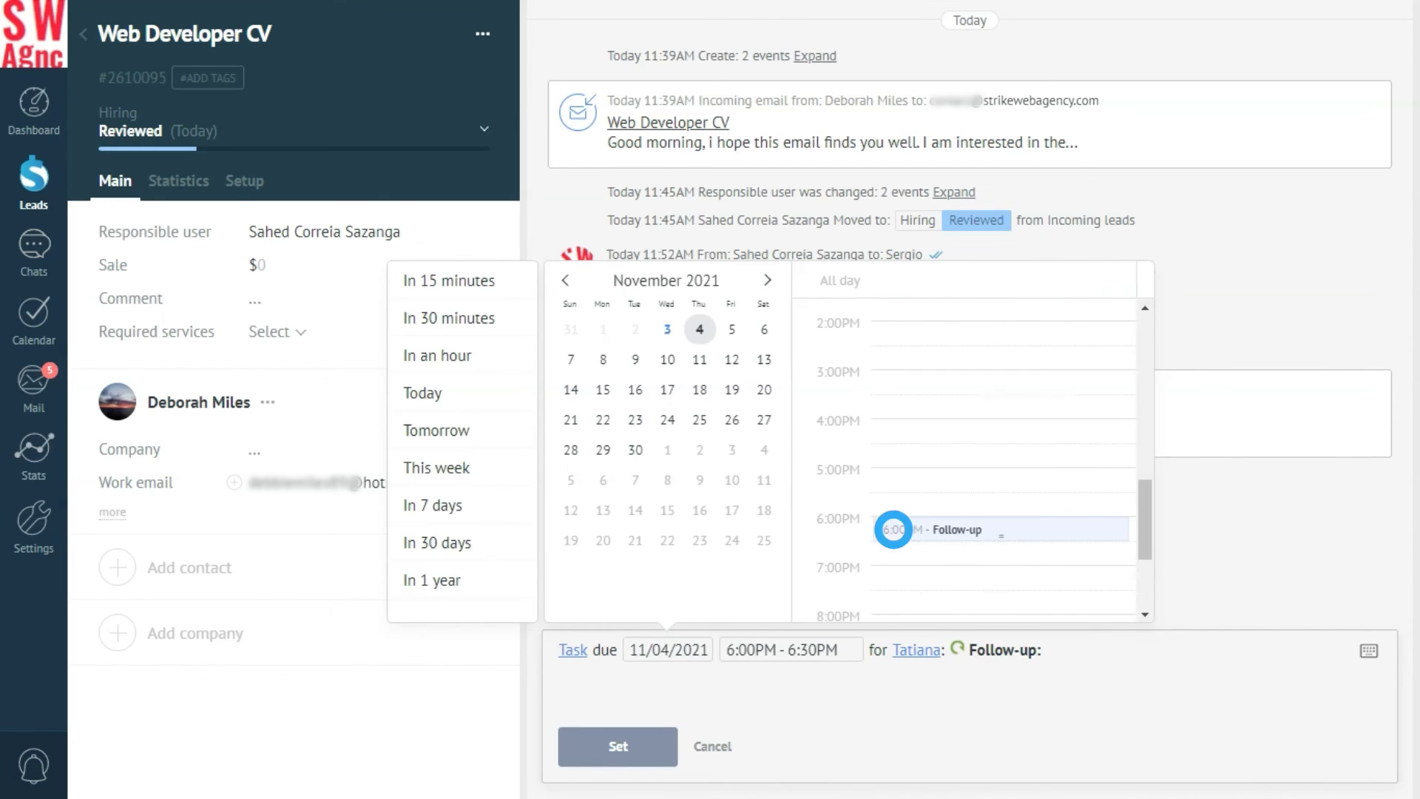
pyautogui.click(998, 650)
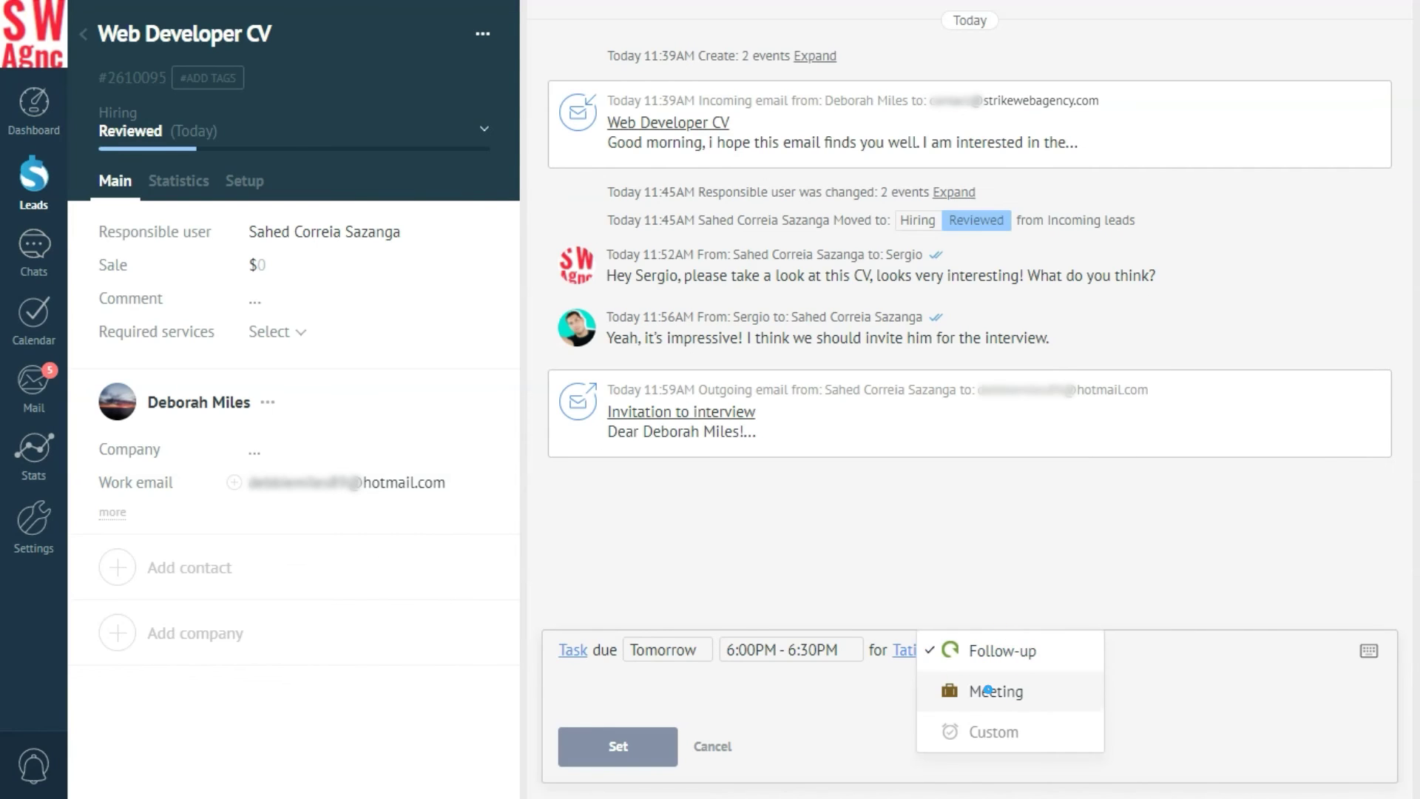
pyautogui.click(988, 690)
pyautogui.write('Interview')
pyautogui.click(618, 745)
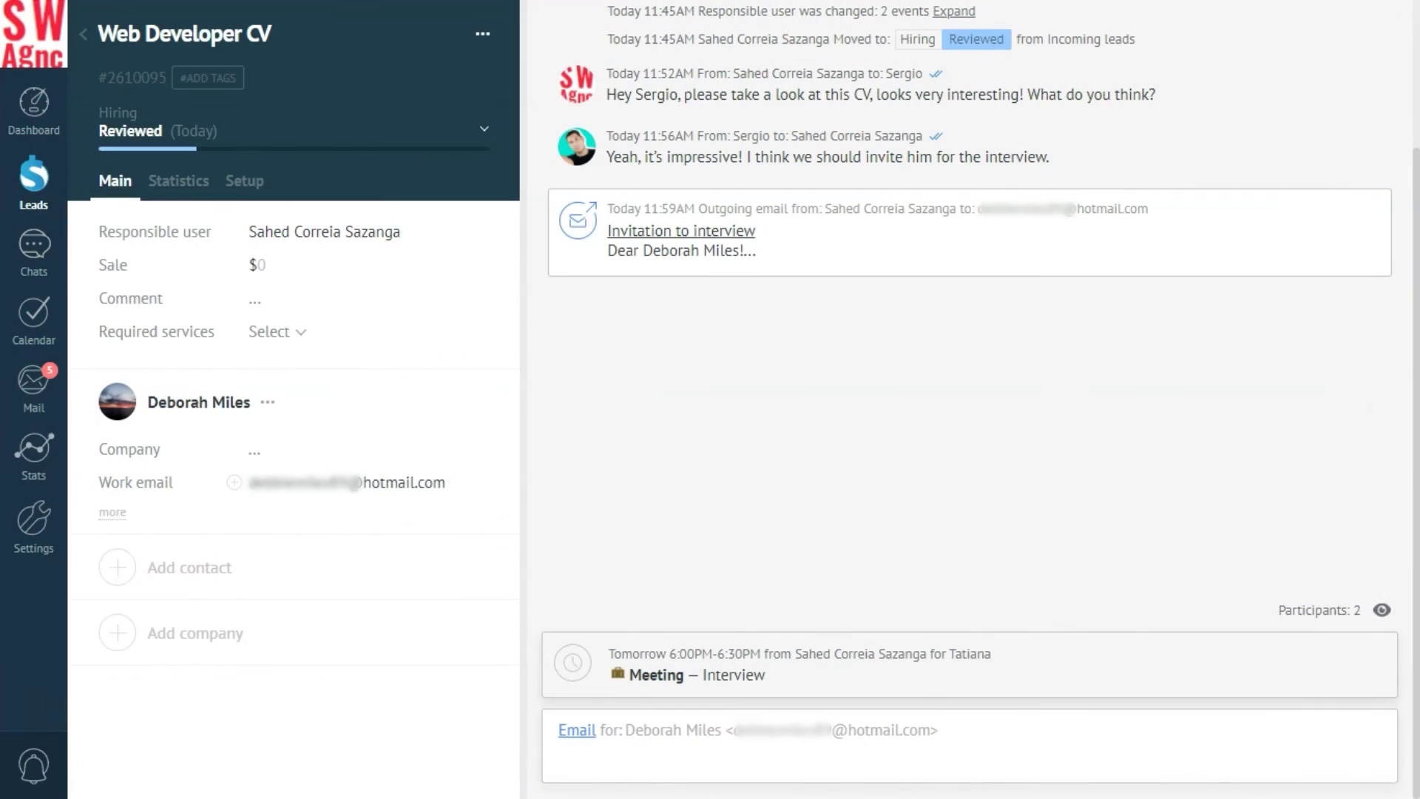
# Add the candidate's work phone number and move the lead to the interviewed stage.
pyautogui.click(113, 512)
pyautogui.click(263, 481)
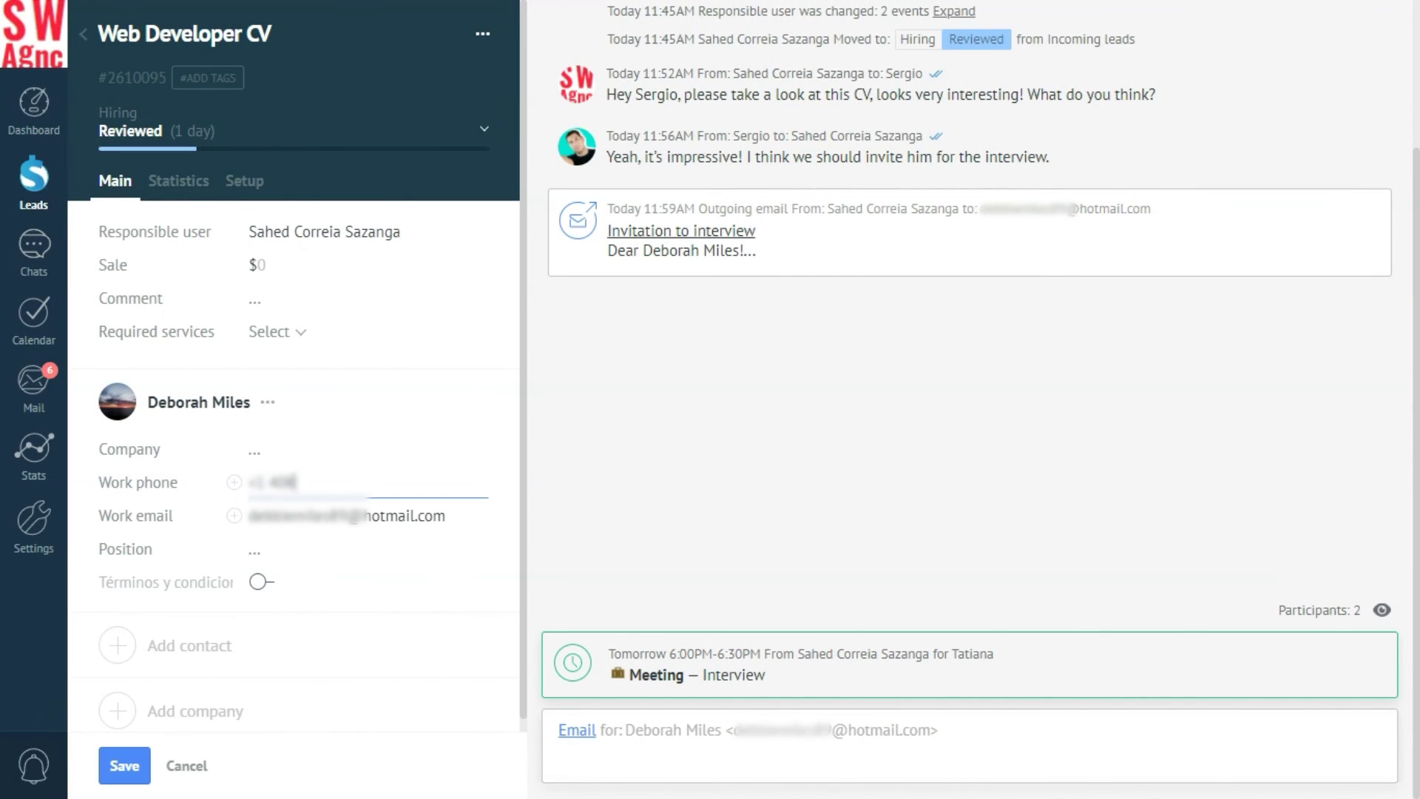
pyautogui.click(139, 131)
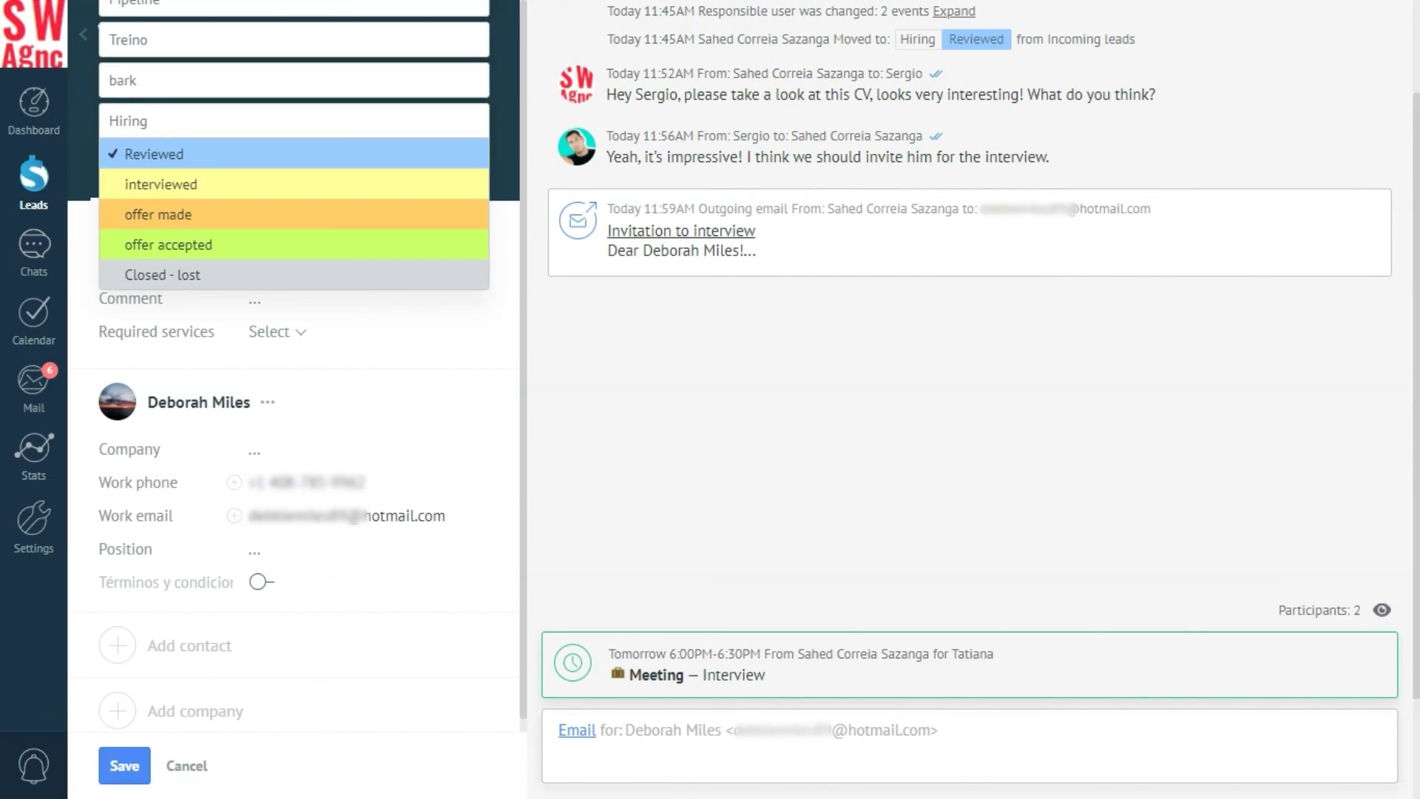
pyautogui.click(152, 185)
pyautogui.click(125, 766)
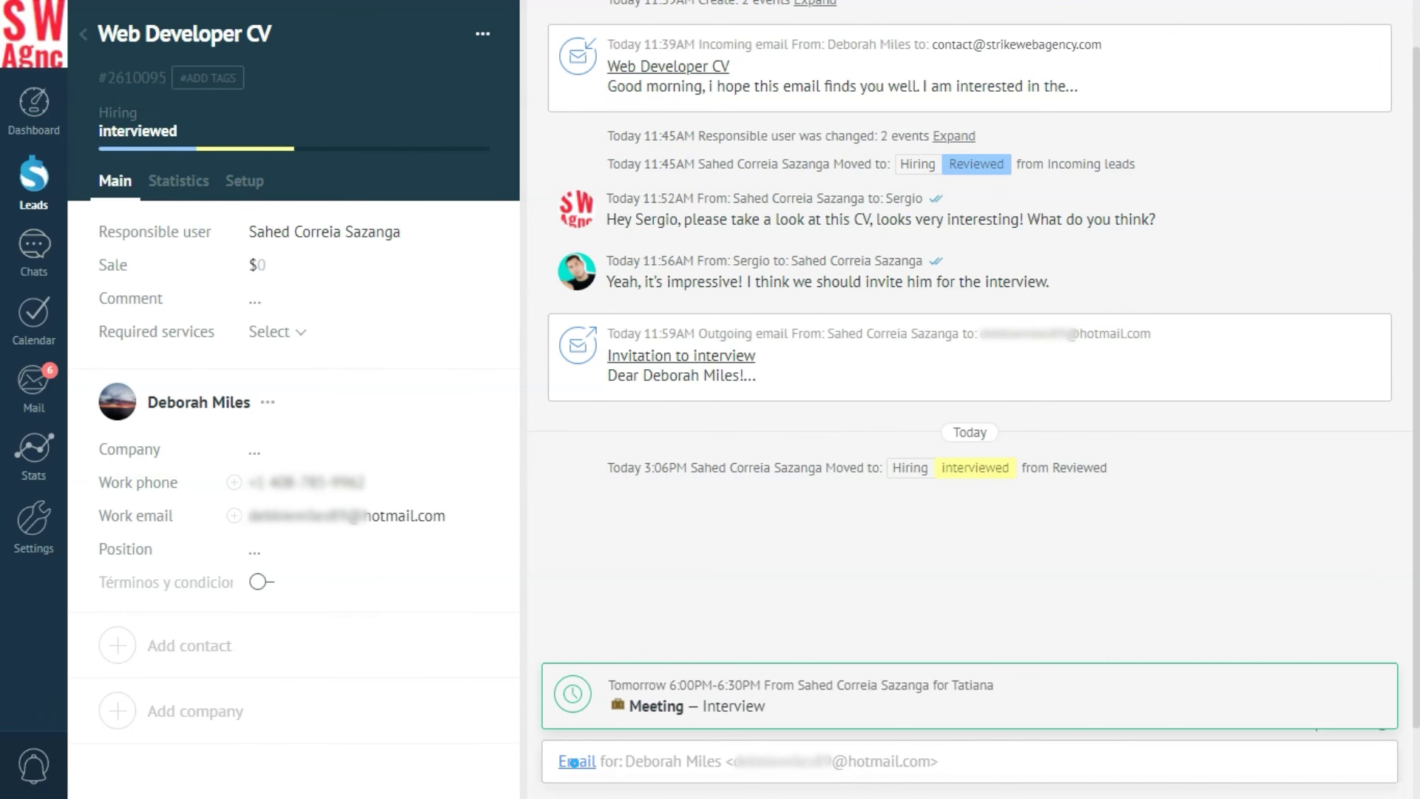
# Email the candidate the prepared offer text with Job offer.pdf attached.
pyautogui.click(576, 762)
pyautogui.click(576, 655)
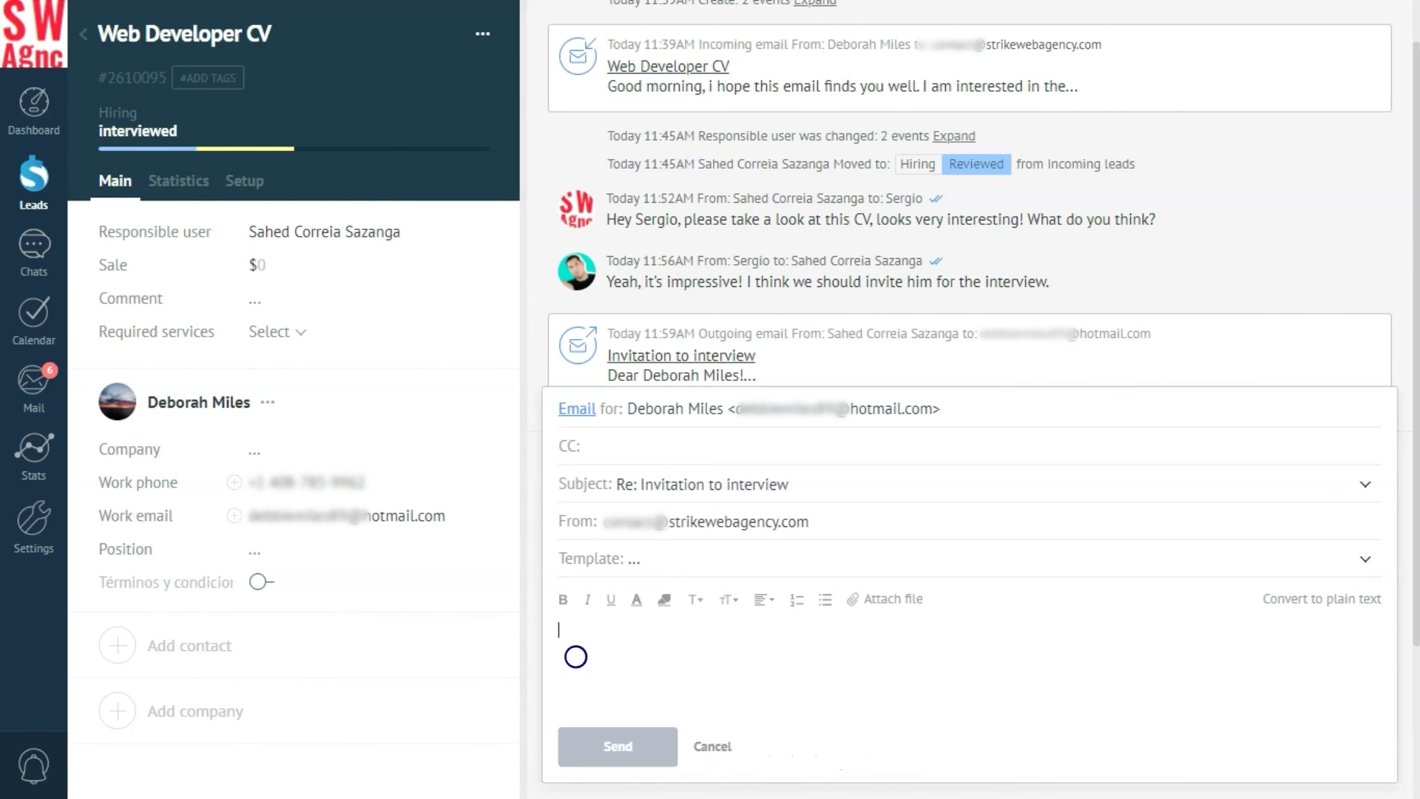
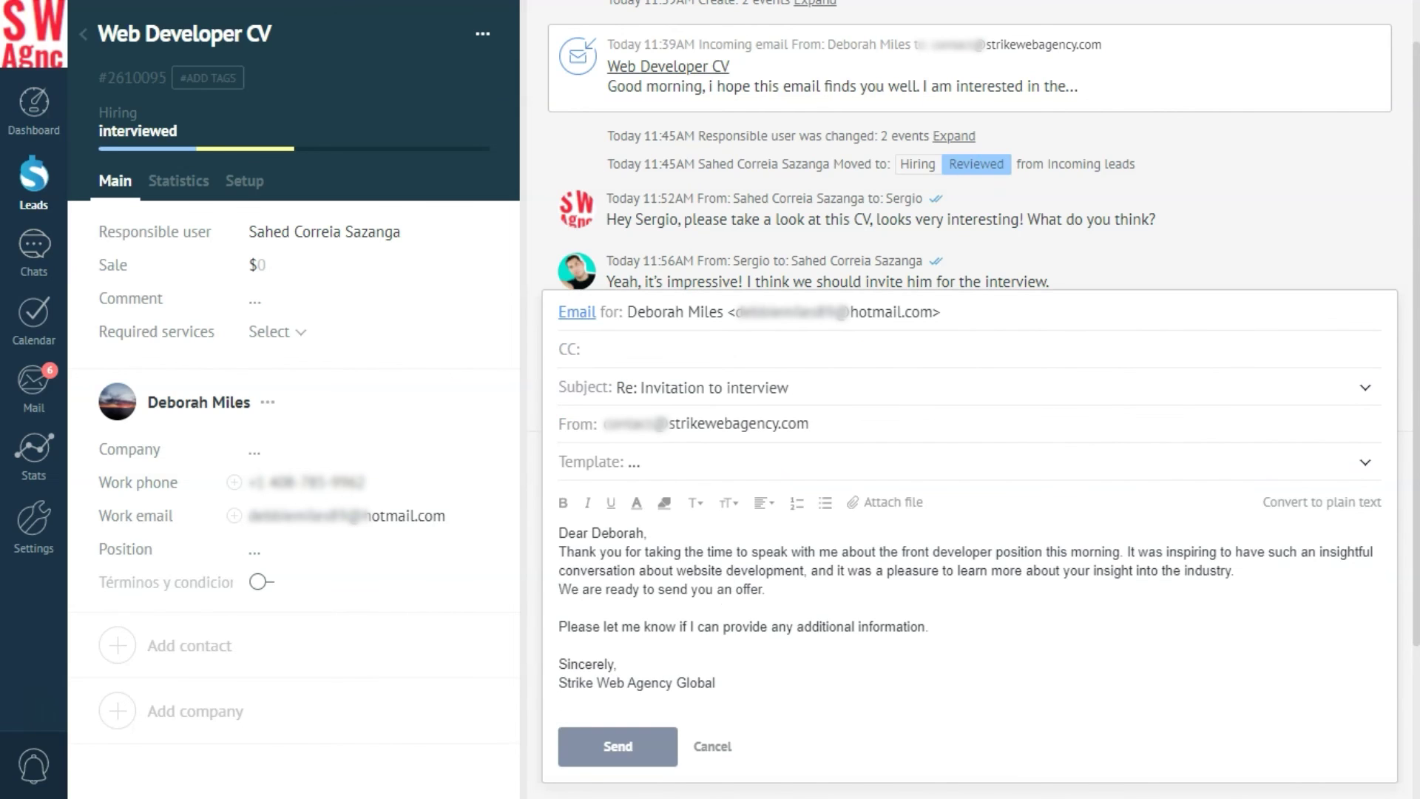
pyautogui.click(885, 502)
pyautogui.doubleClick(361, 216)
pyautogui.click(607, 745)
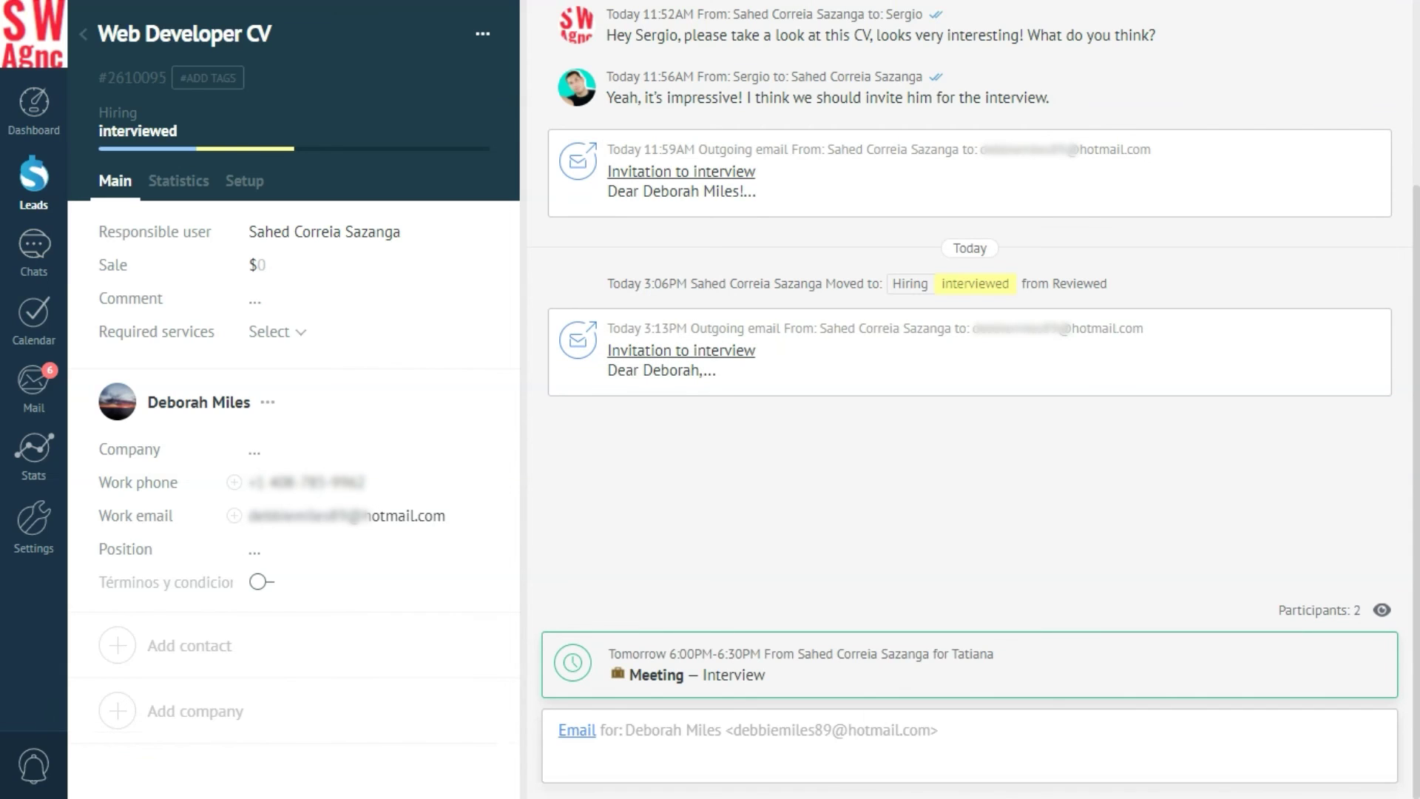
# WhatsApp the candidate's work phone a congratulation pointing her to the emailed offer.
pyautogui.click(270, 482)
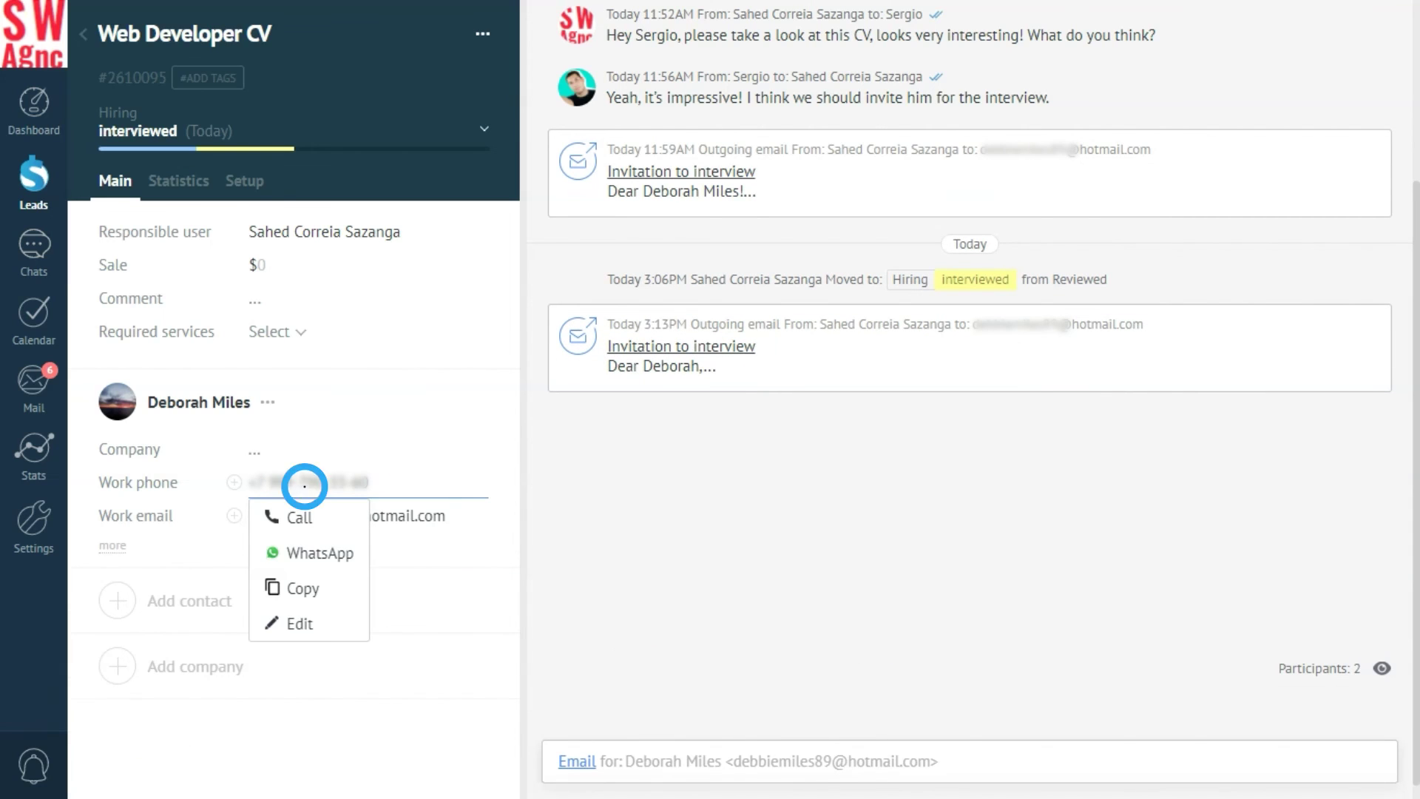
pyautogui.click(306, 552)
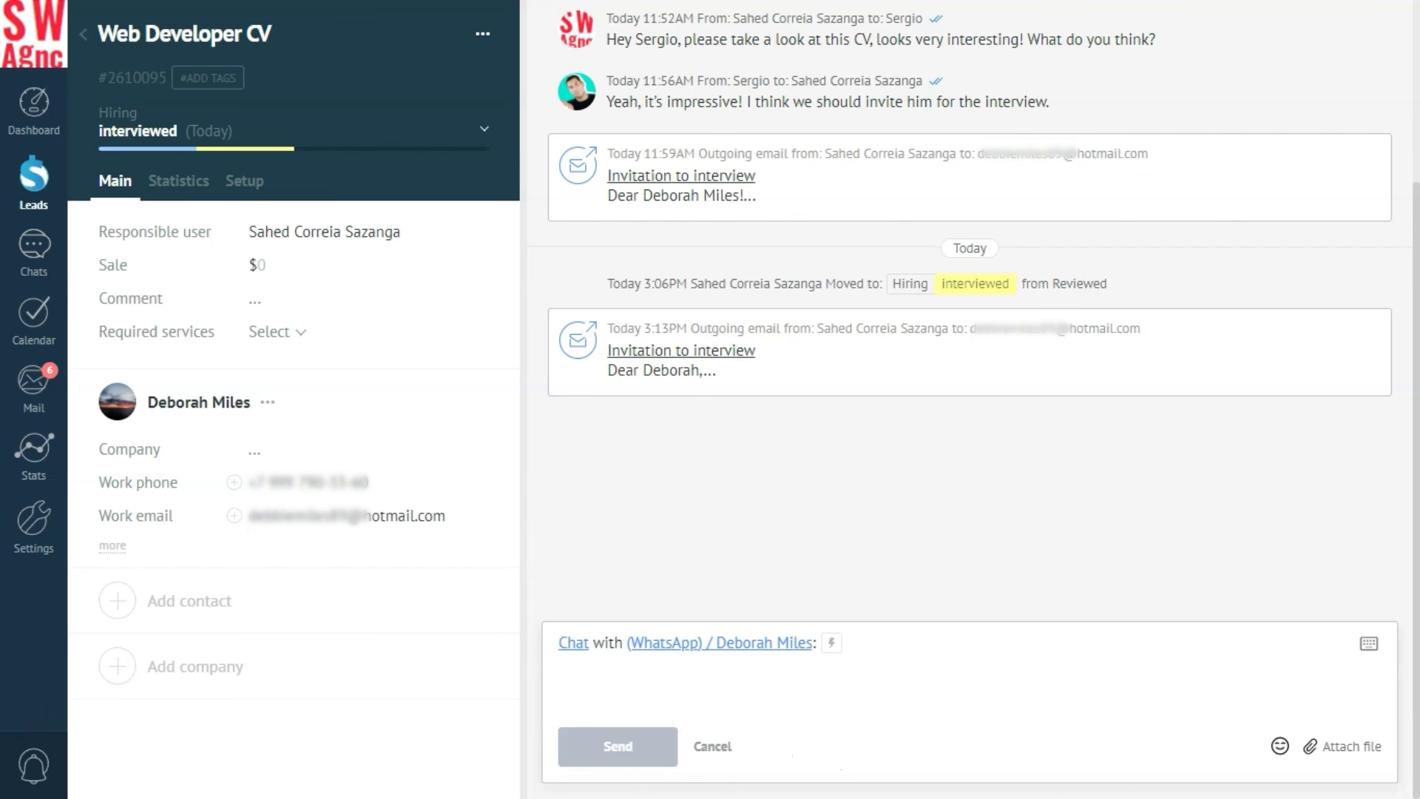
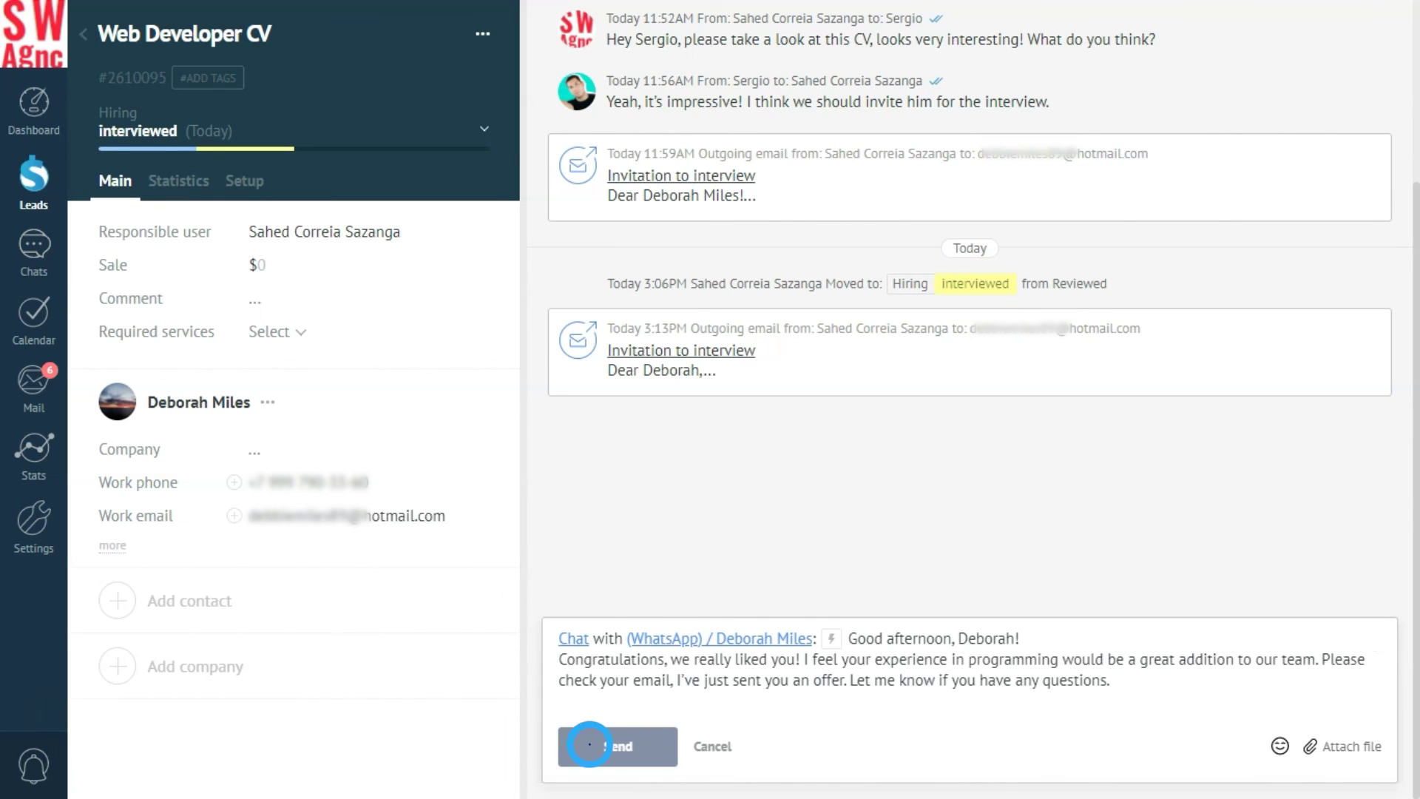
pyautogui.hotkey('ctrl', 'Return')
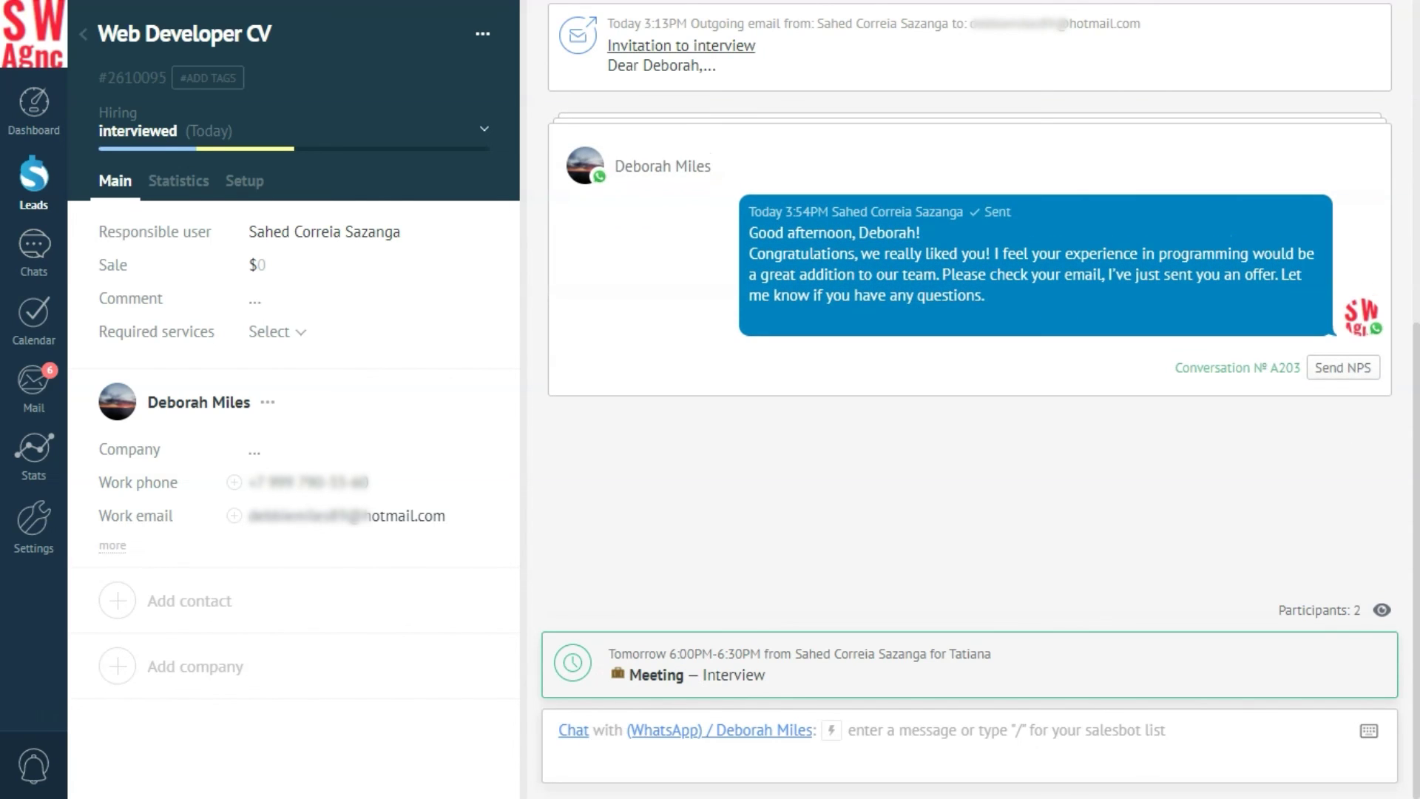